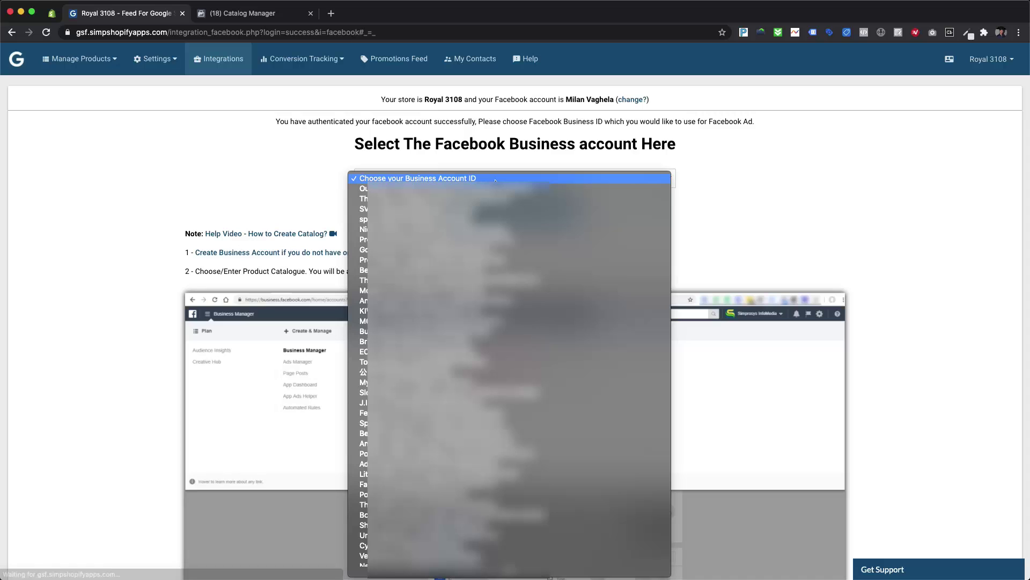
Step: Select the Facebook business account and the Royal 3108 catalog, and confirm the account for the Facebook integration
key(Return)
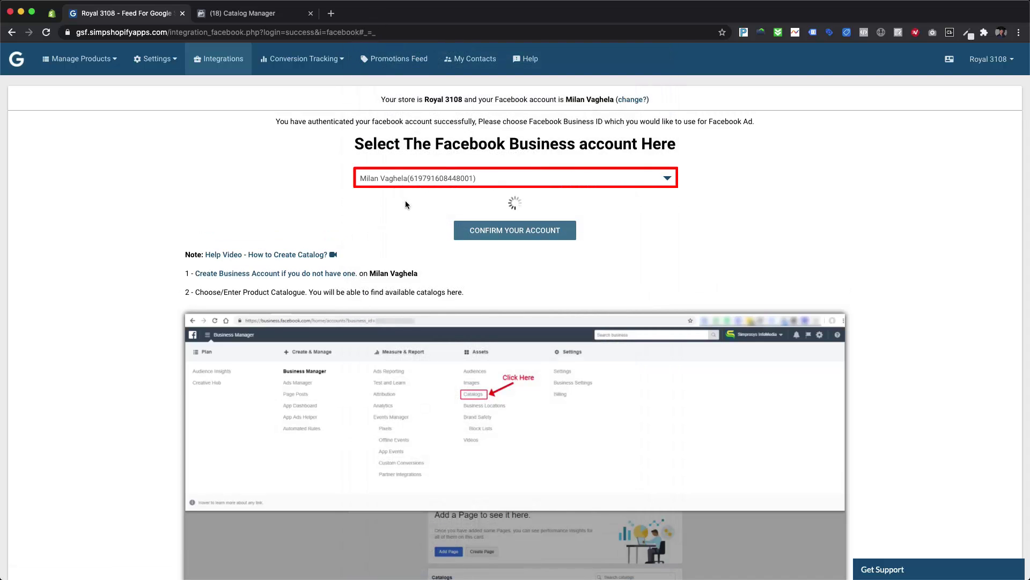
click(404, 201)
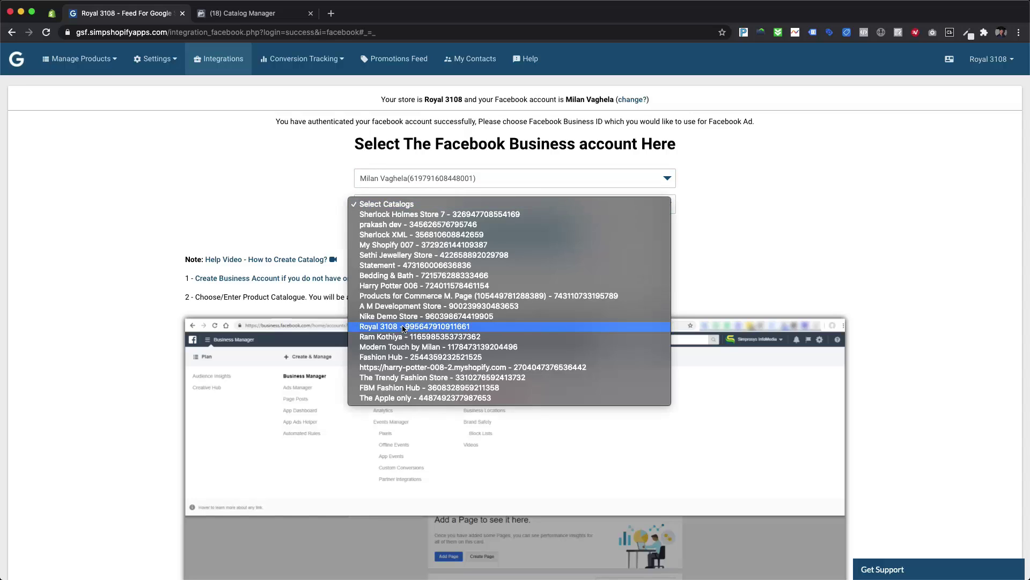
click(438, 325)
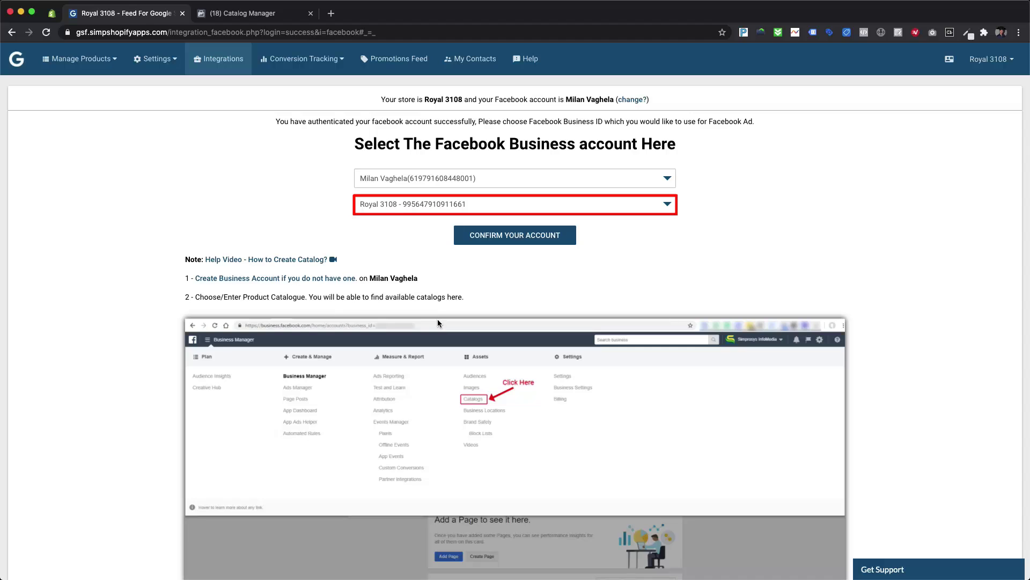
click(492, 236)
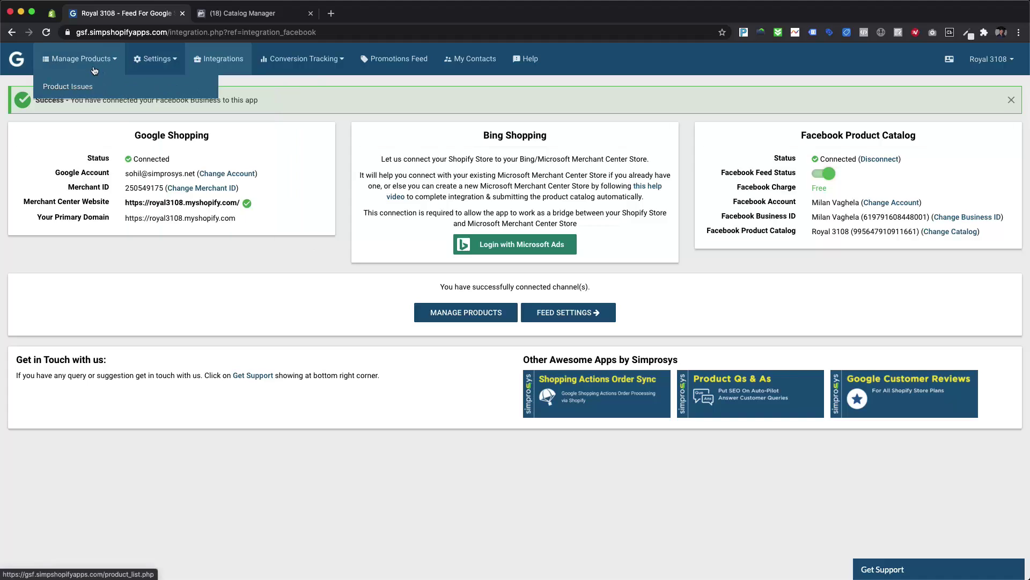
Step: Review the products in the feed app's product list and in Facebook Catalog Manager
click(94, 69)
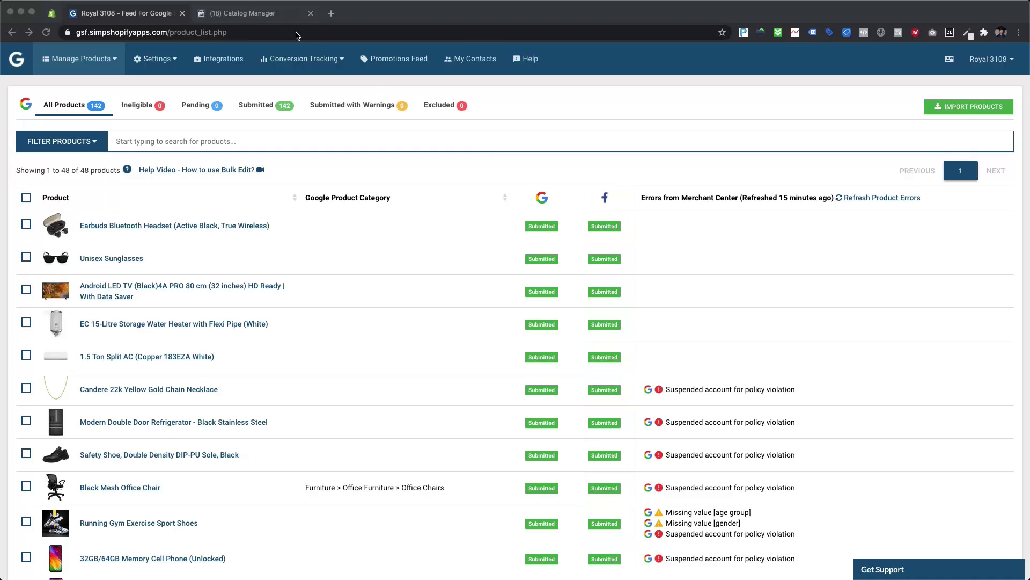
click(238, 14)
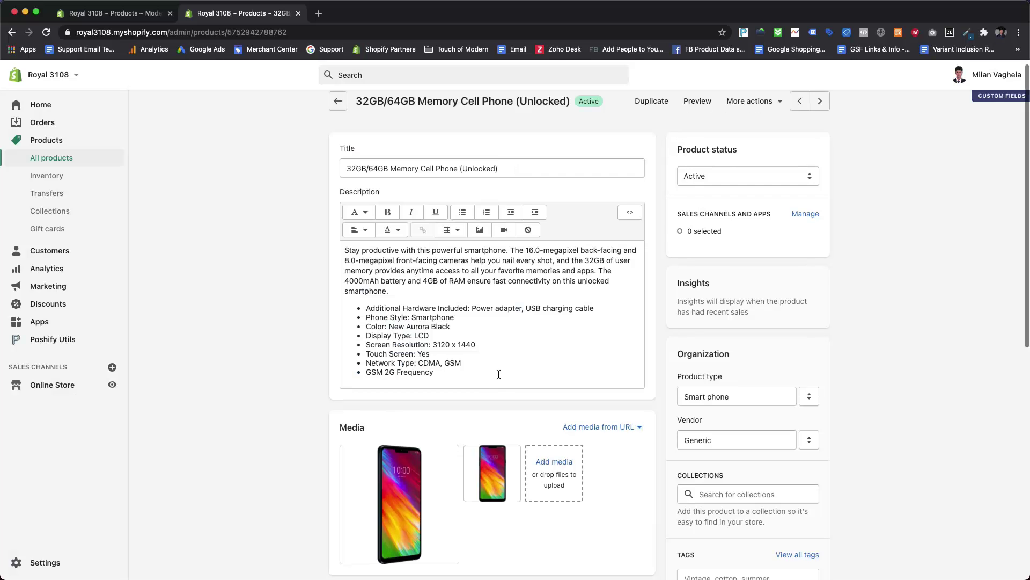
scroll(498, 373, down, 7)
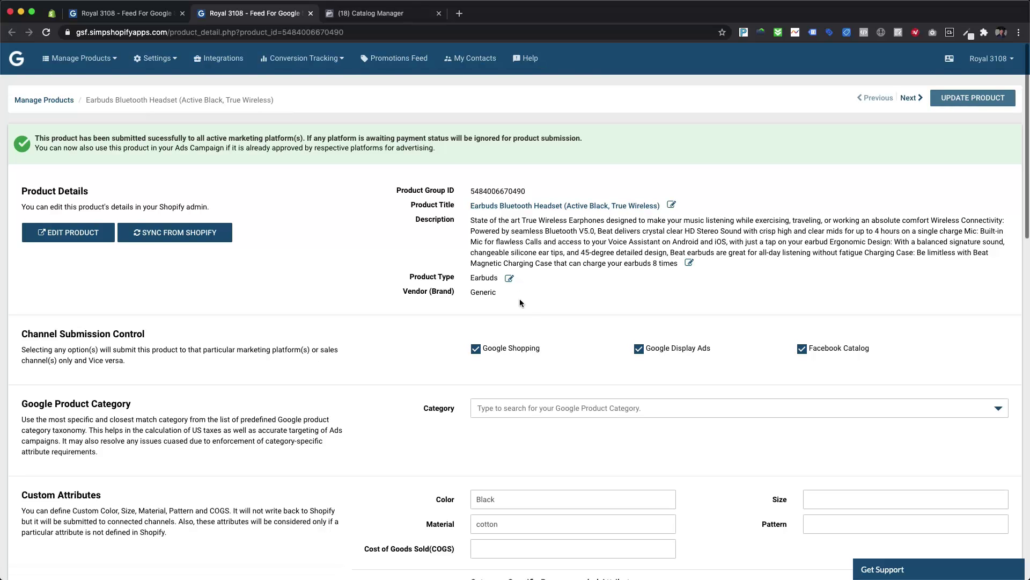
Step: Set the Bluetooth earbuds' Google product category to Electronics > Audio > Audio Components > Headphones & Headsets > Headsets
scroll(552, 381, down, 5)
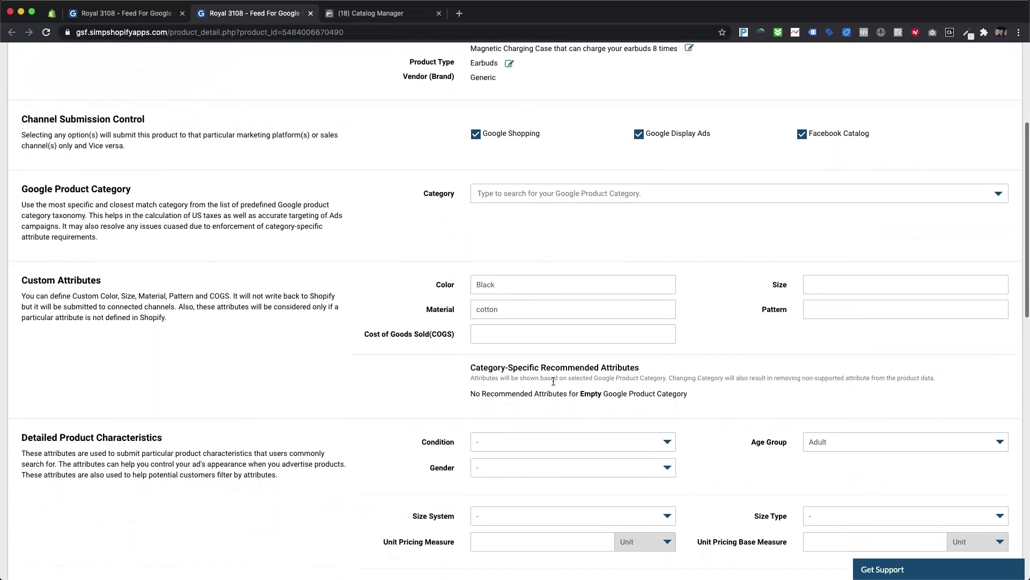
click(526, 200)
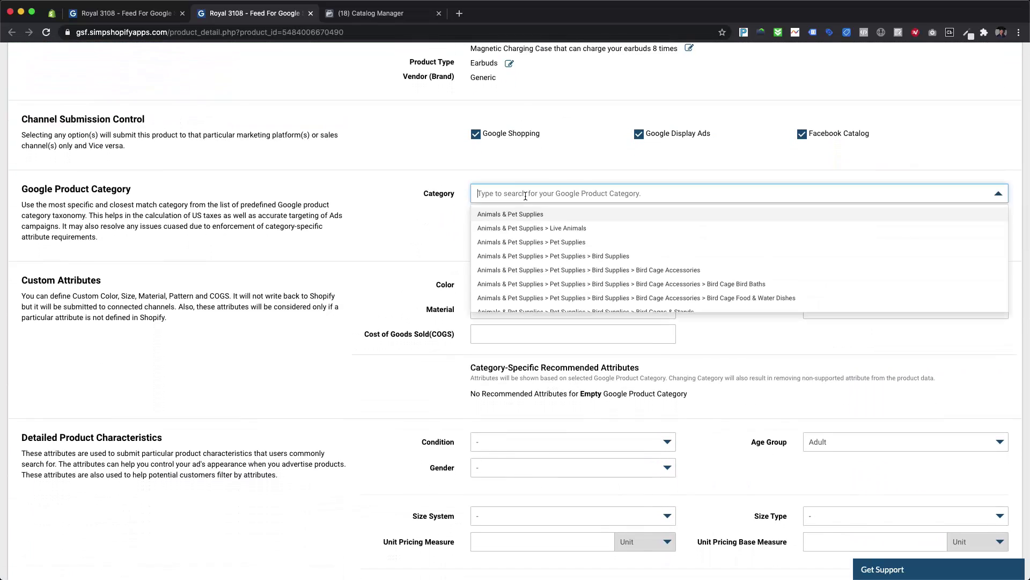
text(hea)
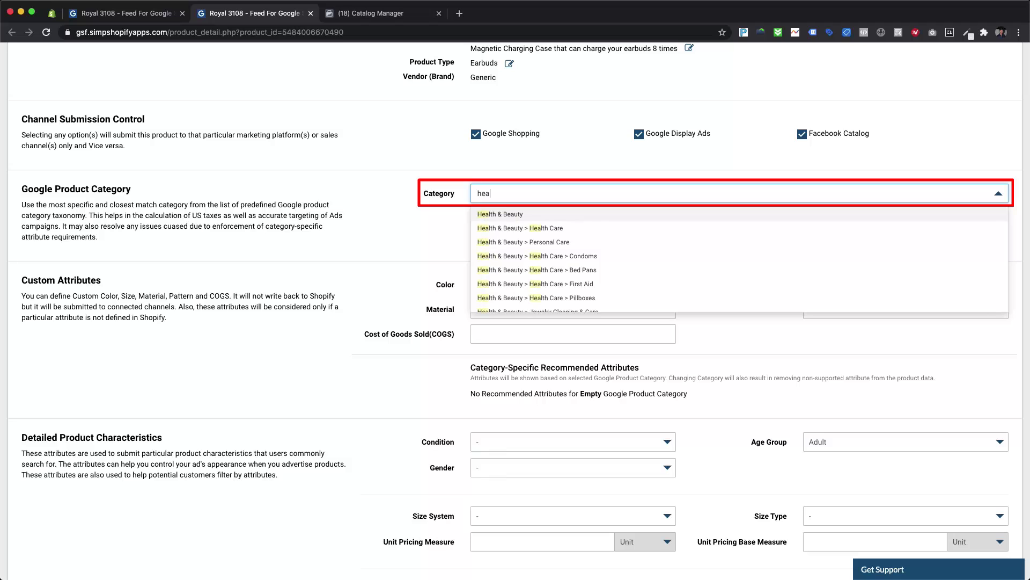
text(dset)
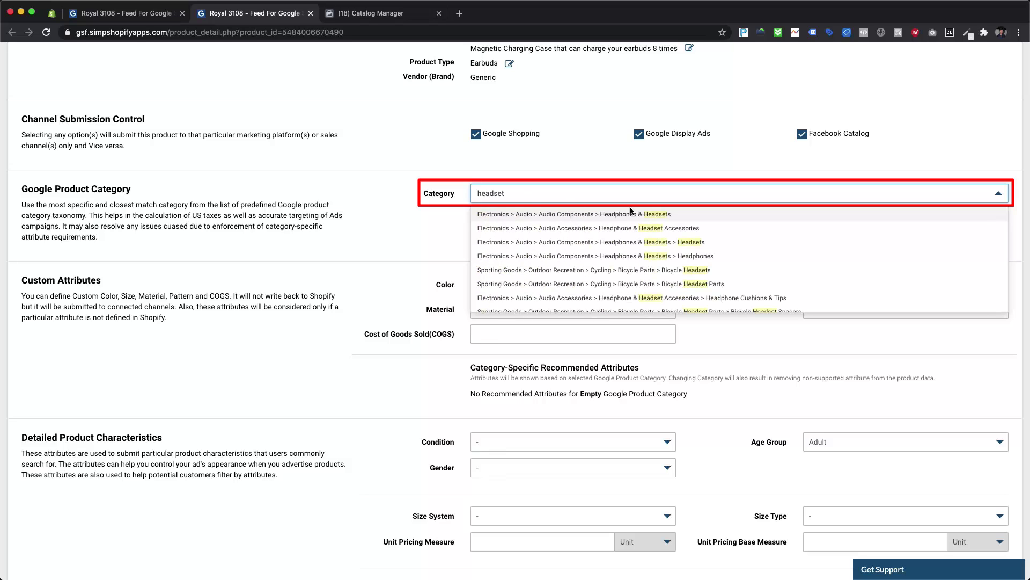
click(654, 242)
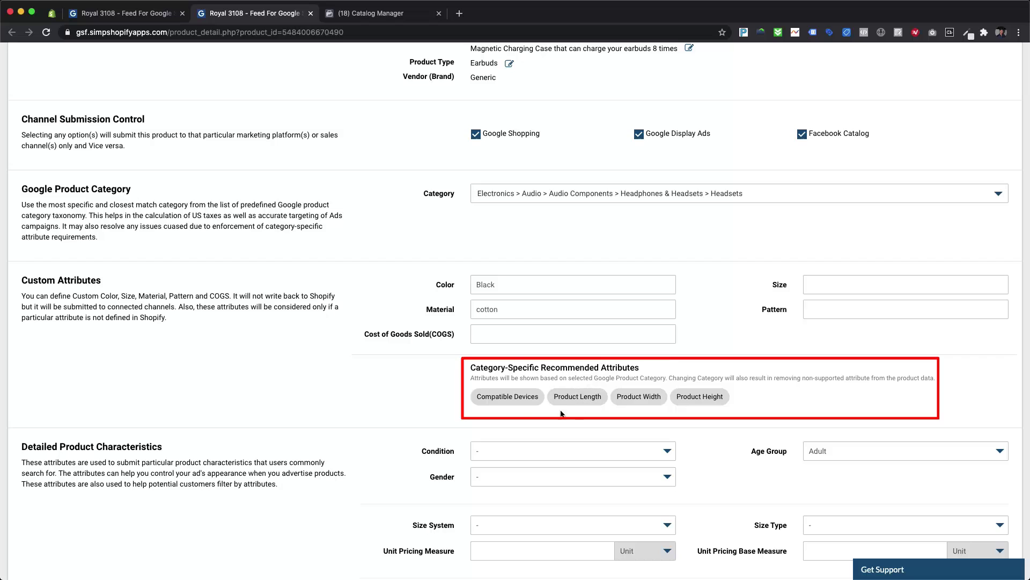
Step: Add the recommended attribute Compatible Devices with the value Mobile Phones and update the earbuds product
click(512, 400)
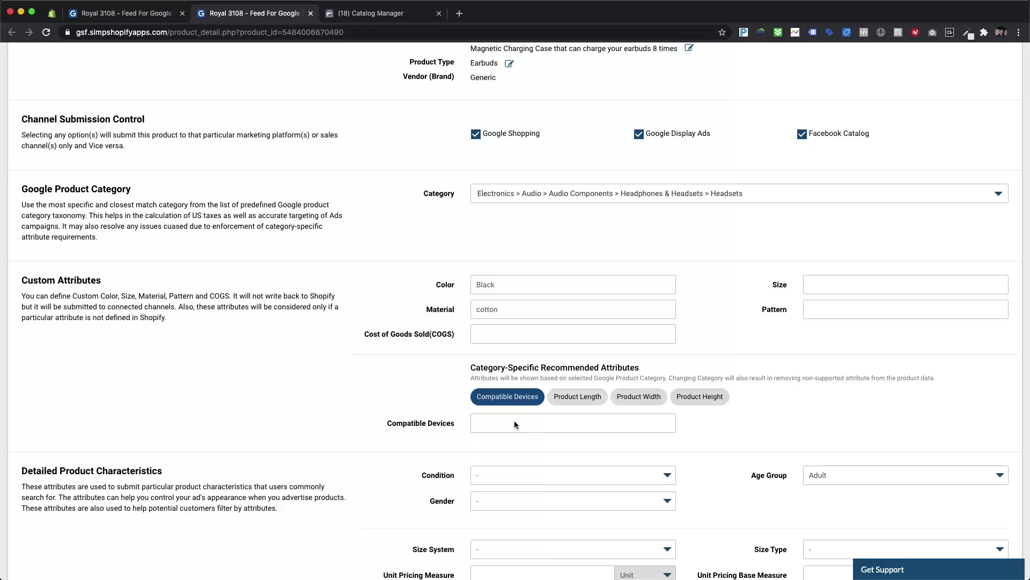
text(M)
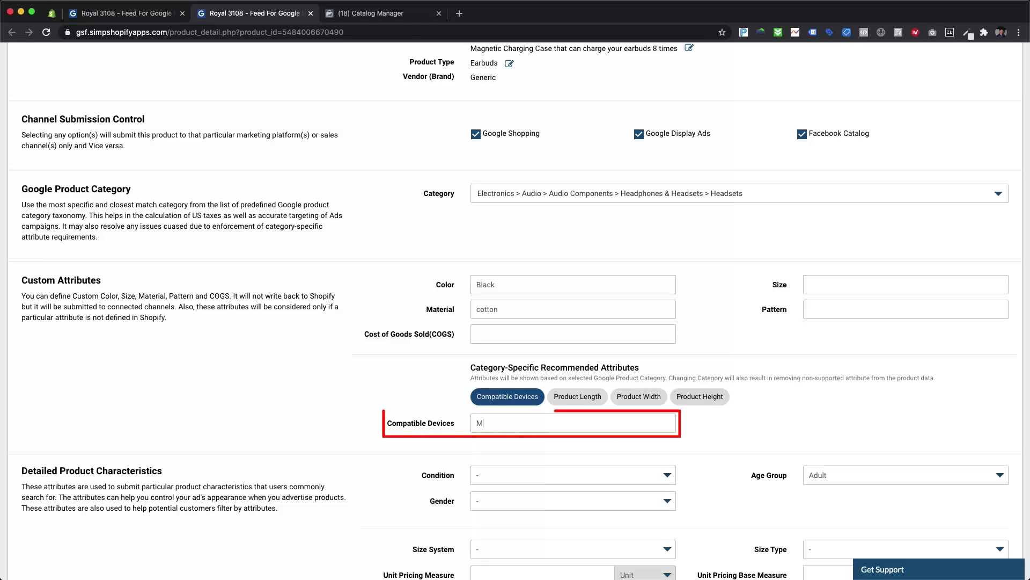
text(obile)
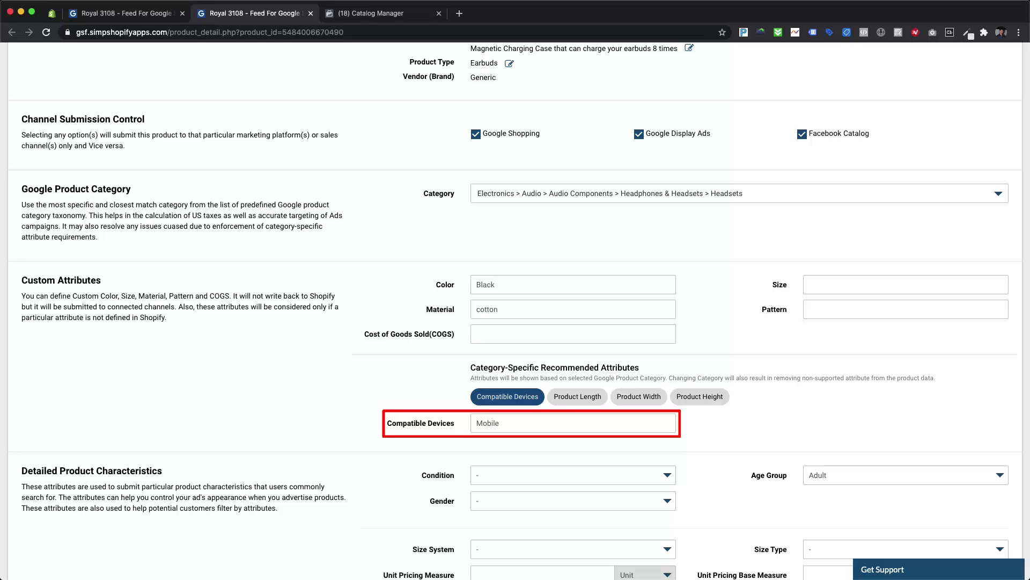
text( Phones)
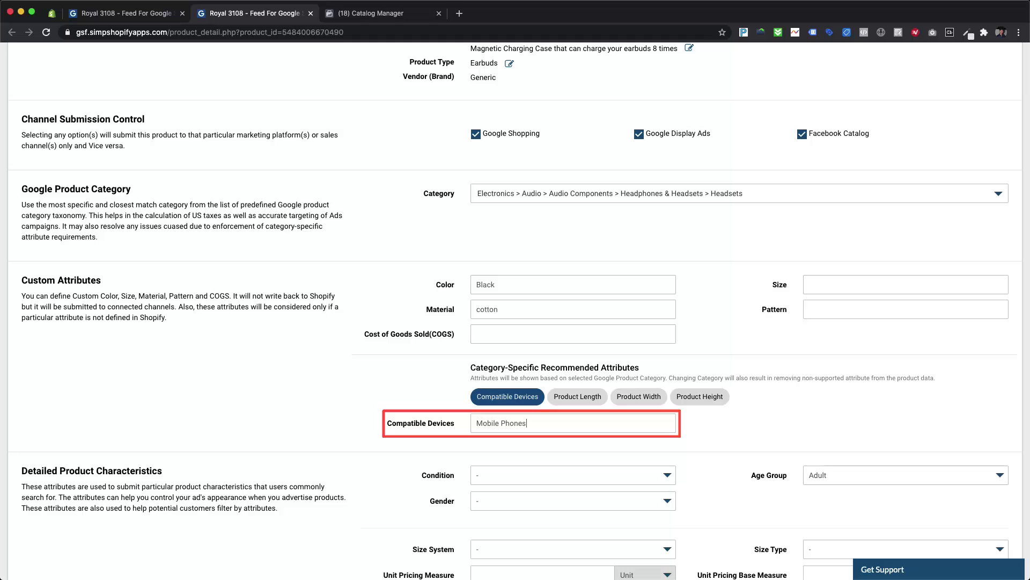
key(Return)
click(936, 103)
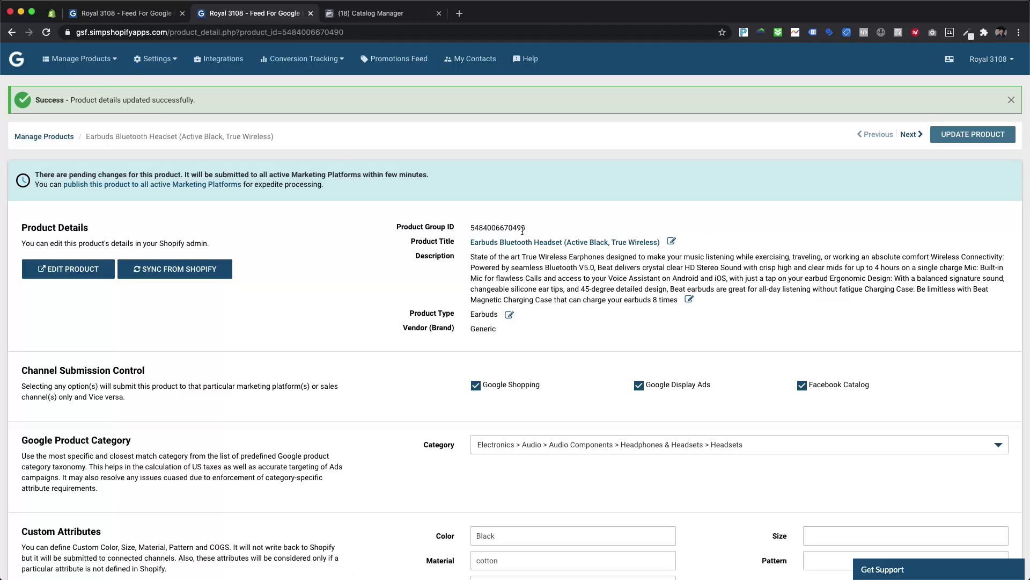
Step: Look up the earbuds by their product group ID in Facebook Catalog Manager and examine the full property list
double_click(516, 227)
key(super+c)
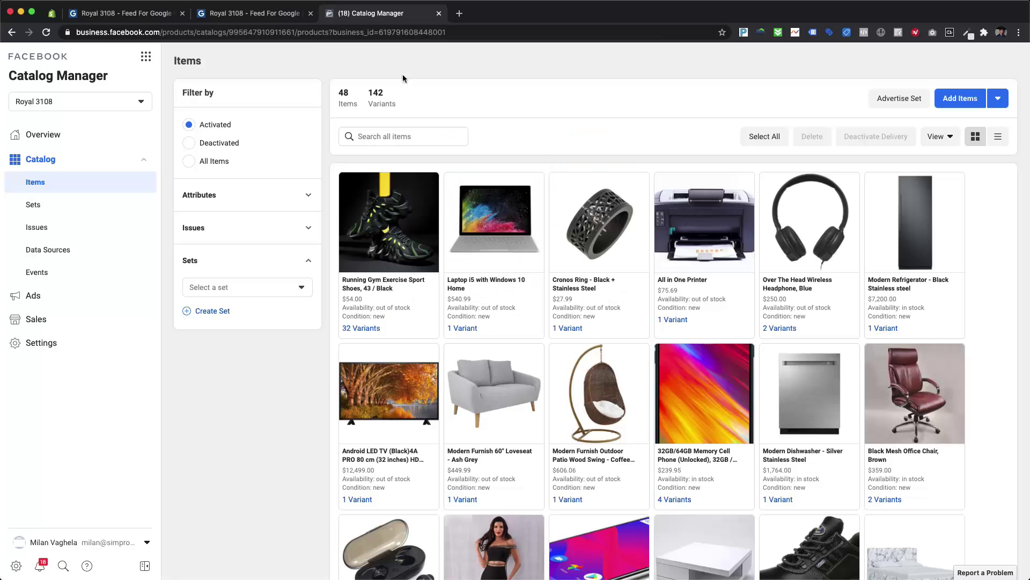
click(406, 136)
key(super+v)
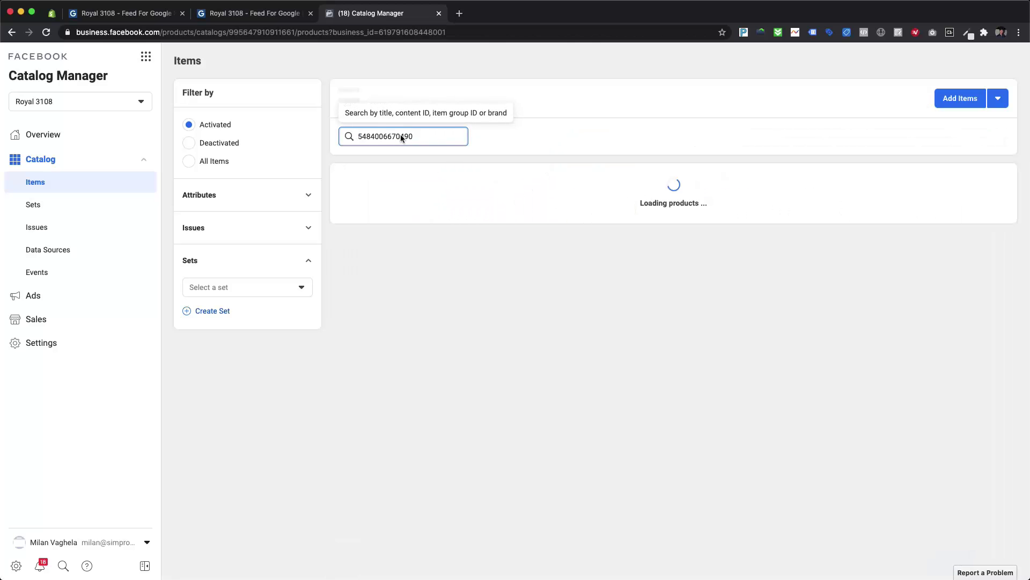
click(406, 241)
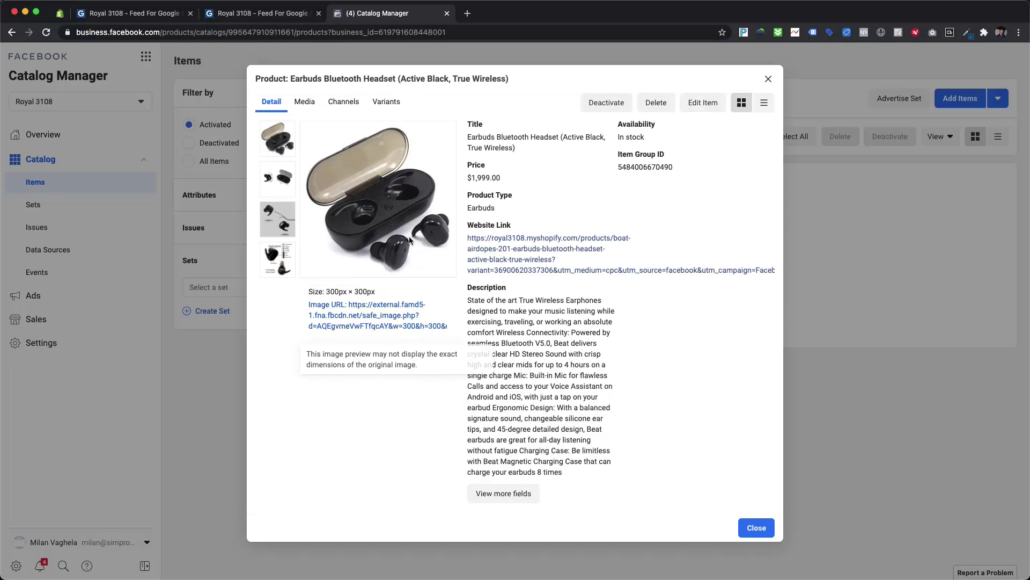
click(766, 102)
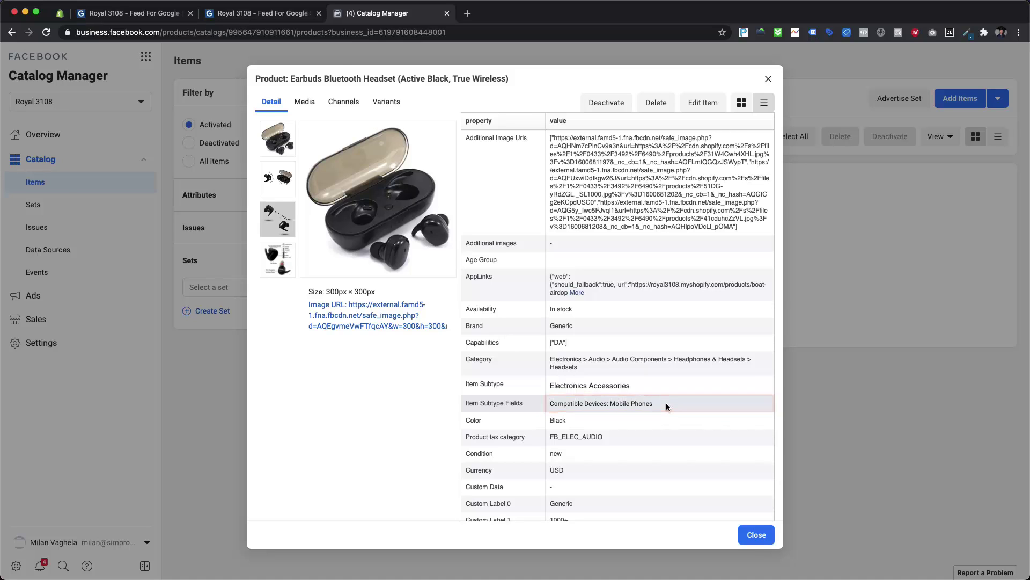
key(super+w)
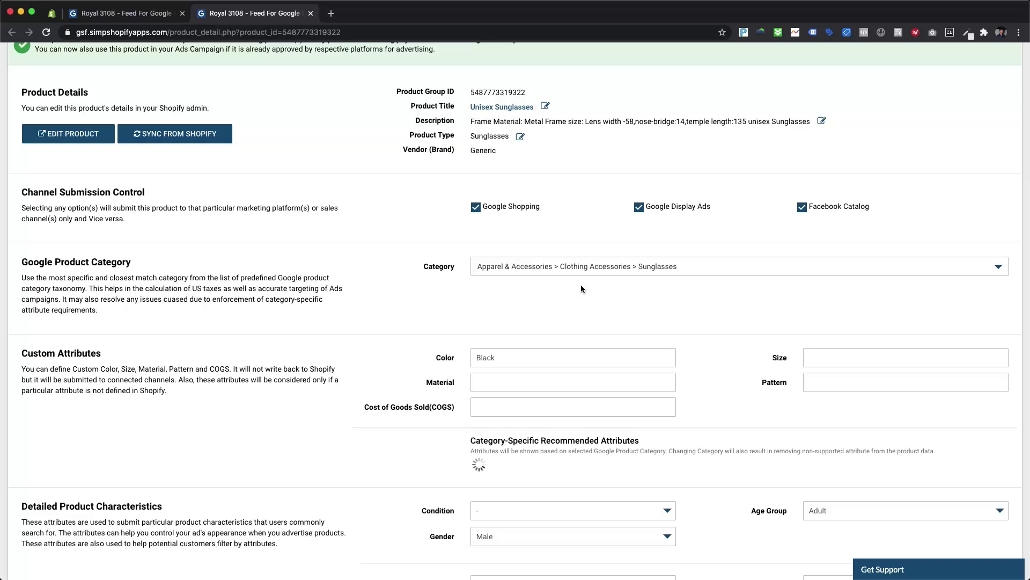
Step: Set the Unisex Sunglasses' style to Aviator and condition to New, and choose a gender
text(Aviator)
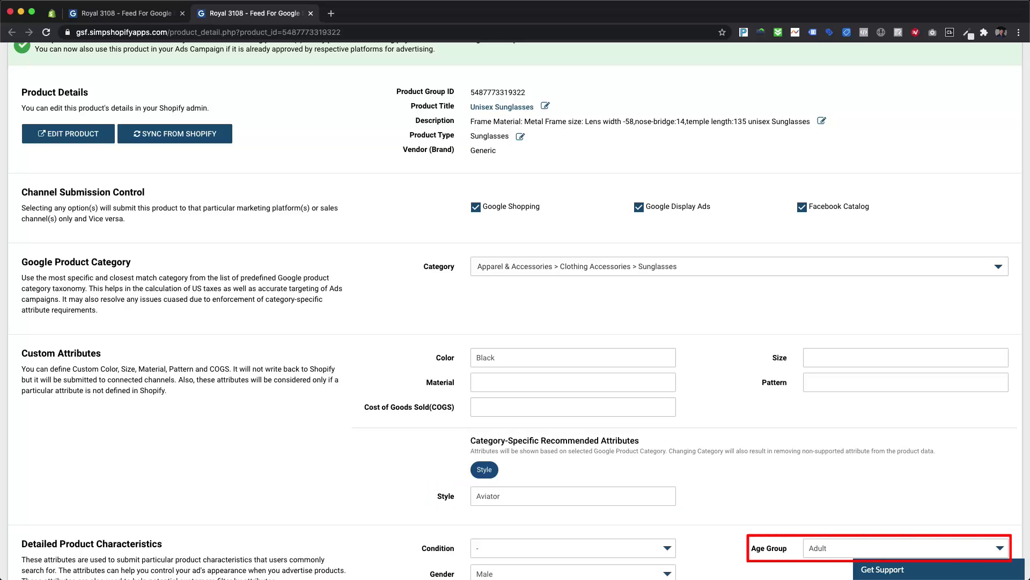
scroll(630, 423, down, 3)
click(580, 455)
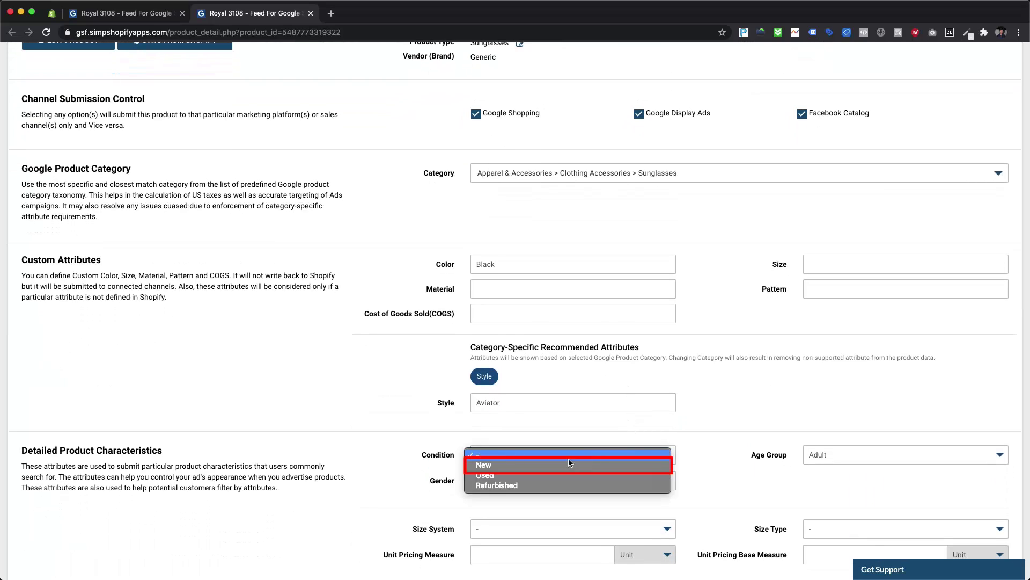
click(558, 466)
scroll(549, 469, up, 1)
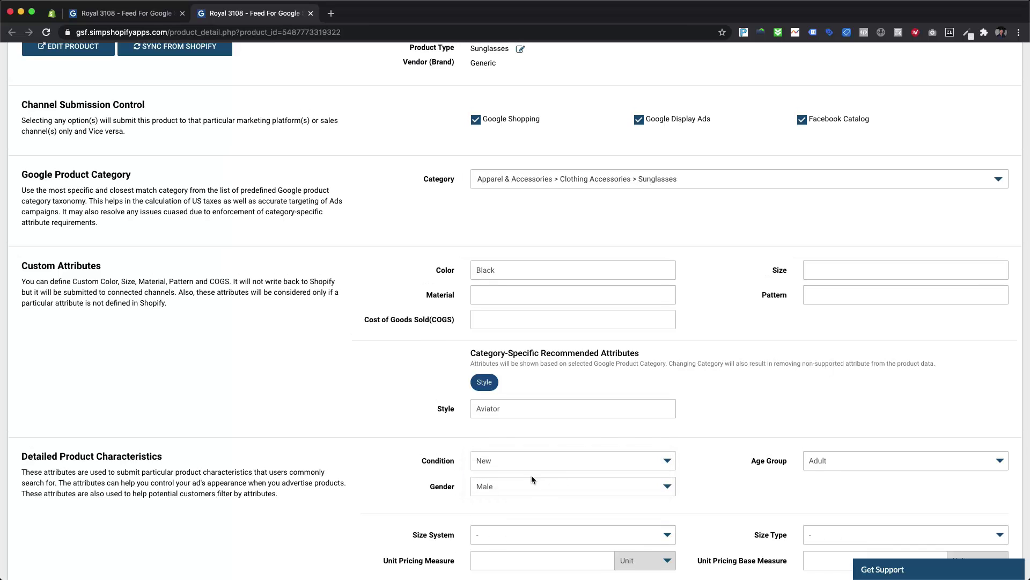
click(530, 483)
click(517, 507)
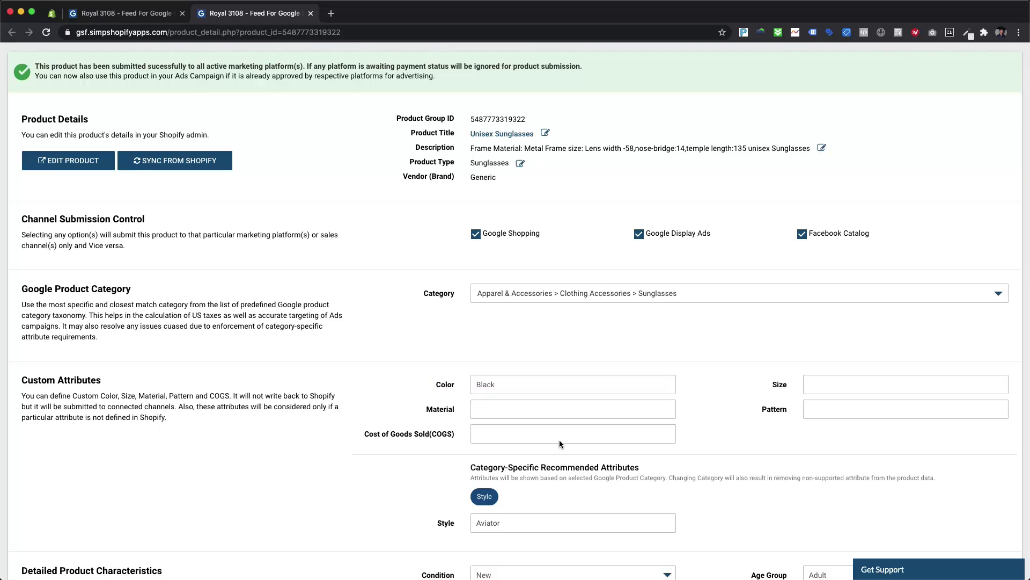
Step: Enter Metal/Coated Glasses as the sunglasses' material and update the product
text(Meta)
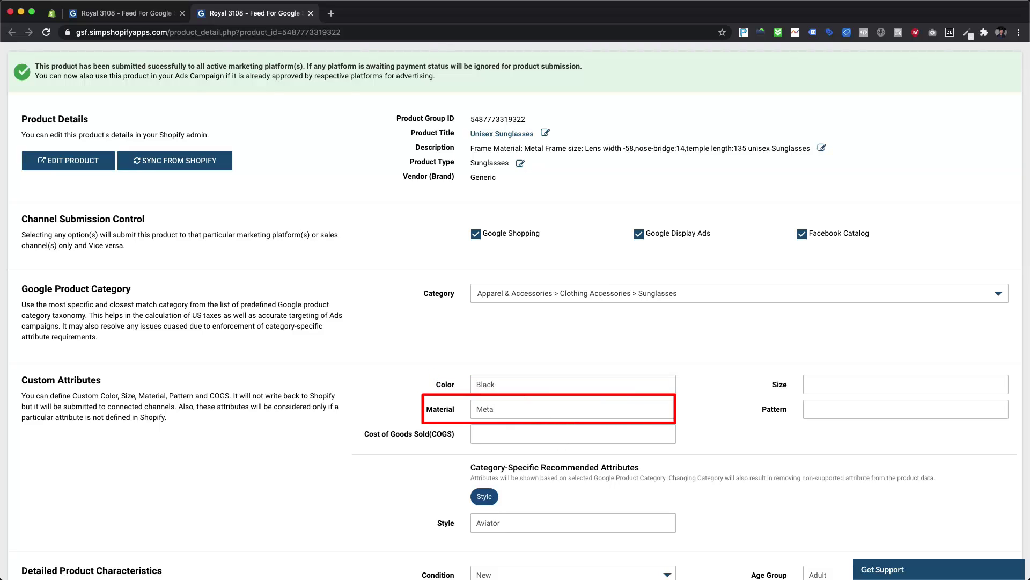
text(l/Coated Glasses)
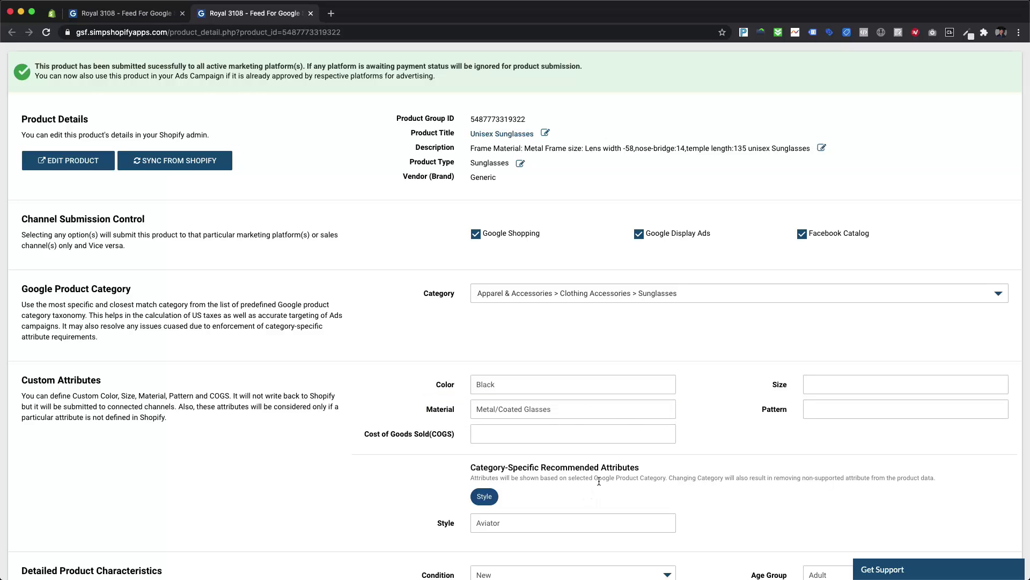
key(Return)
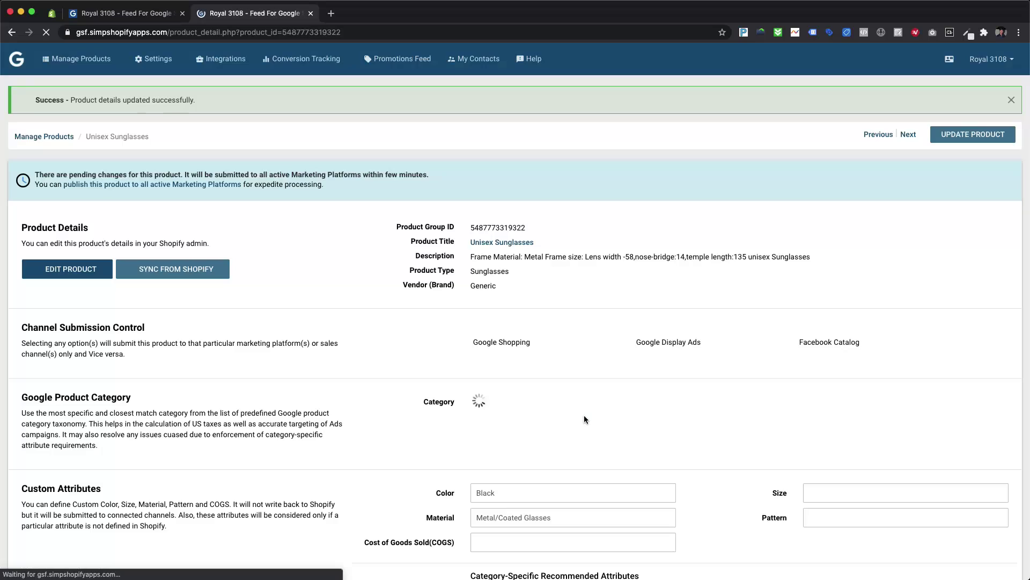
Step: Look up the sunglasses by their product group ID in Facebook Catalog Manager and examine their details
double_click(513, 226)
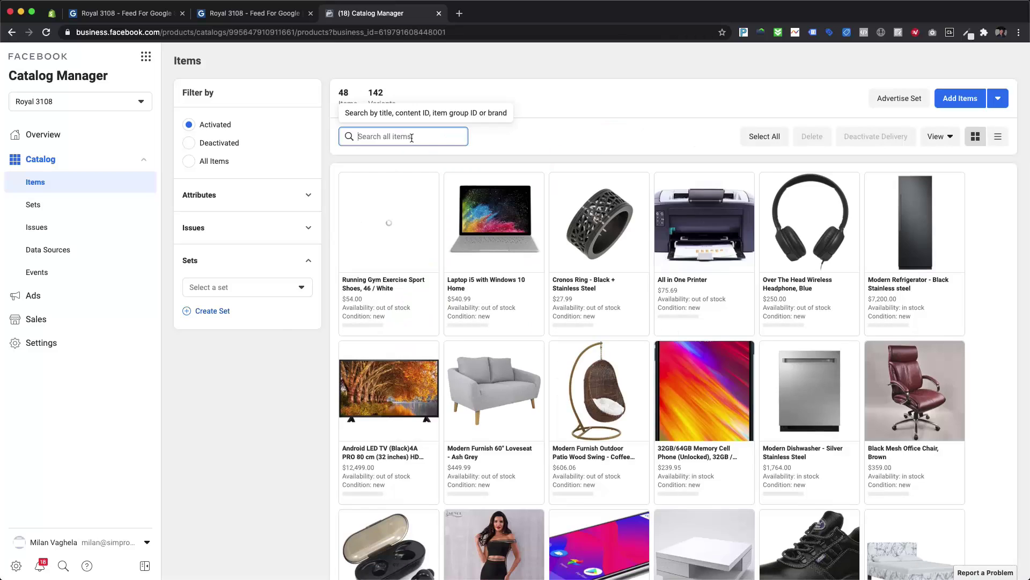
key(super+v)
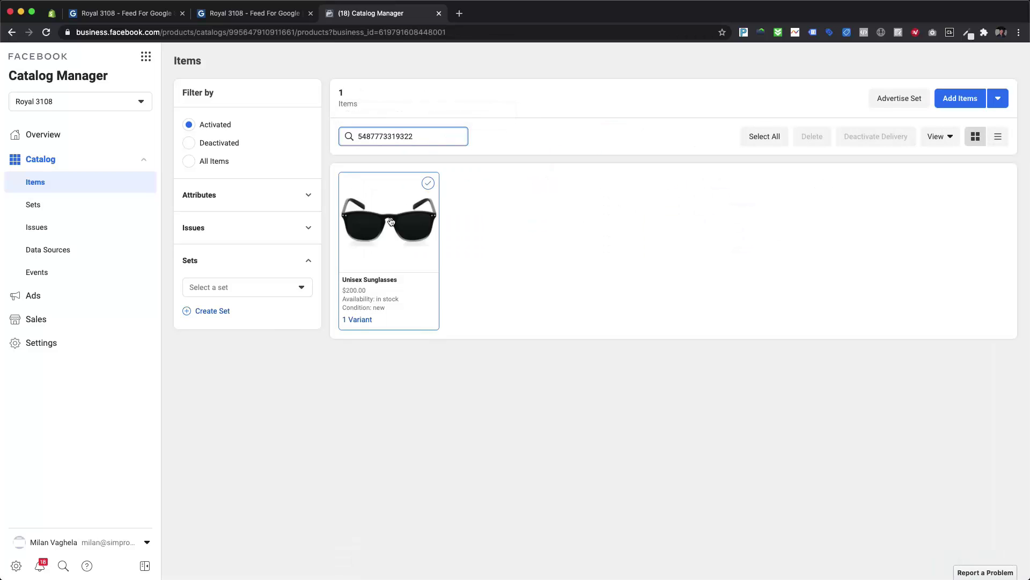
click(391, 222)
click(763, 164)
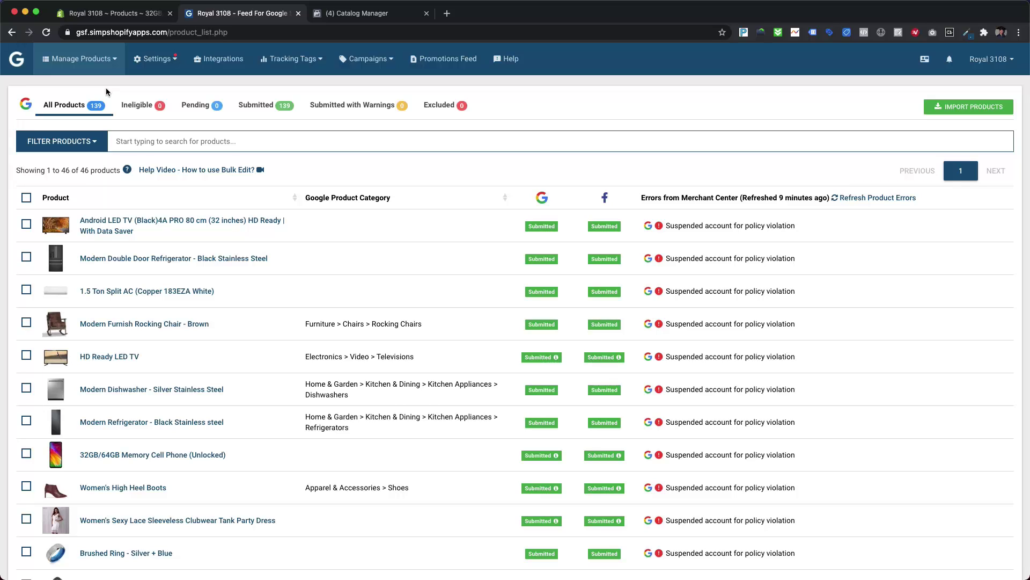
Step: Filter the feed app's product list to products whose Google Product Categories is No Category applied
click(91, 141)
click(74, 188)
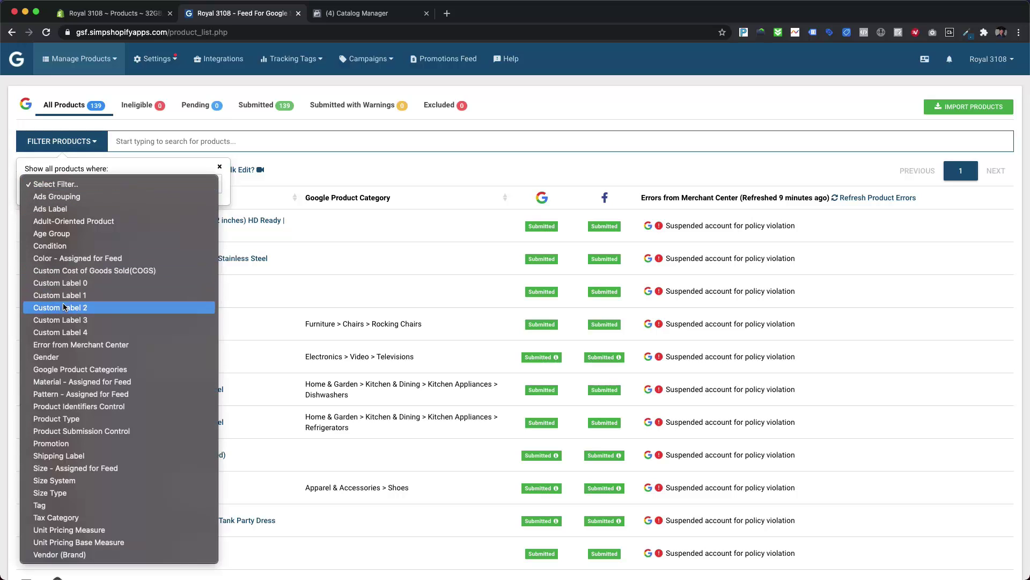
click(80, 370)
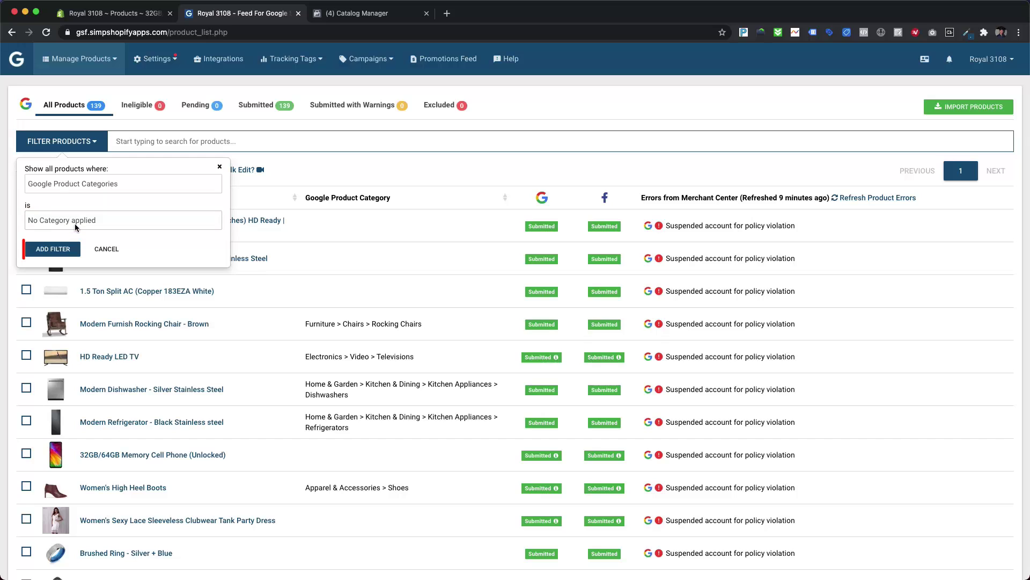
click(64, 249)
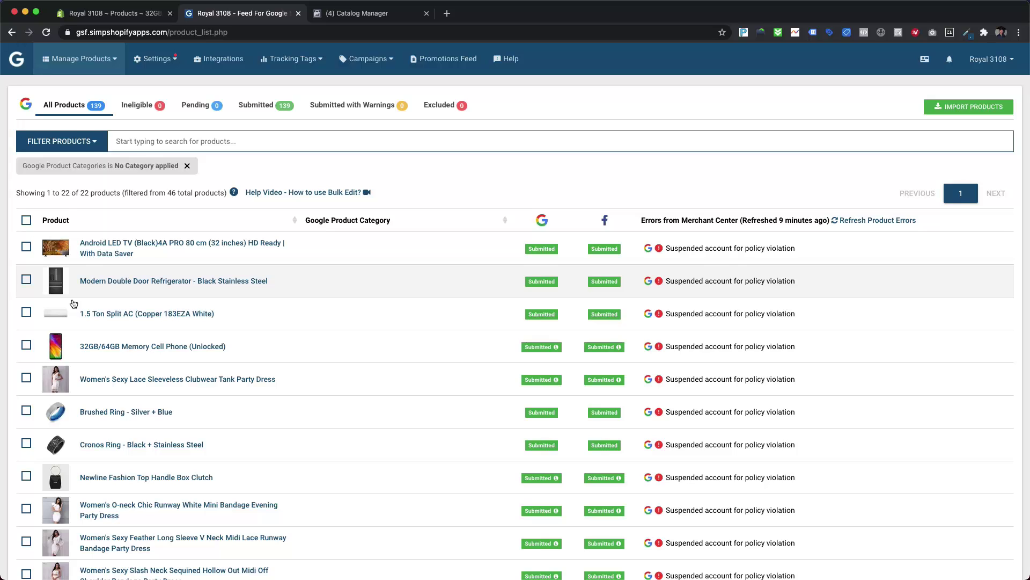
Step: Narrow the product list to the vendor Newline Fashion and search it for Dress
click(83, 148)
click(79, 192)
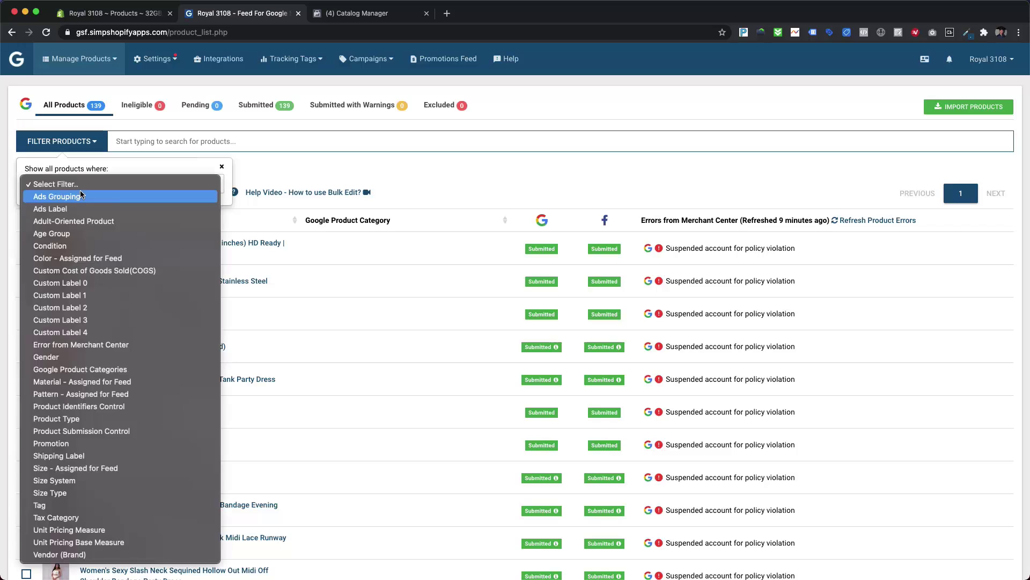
click(59, 554)
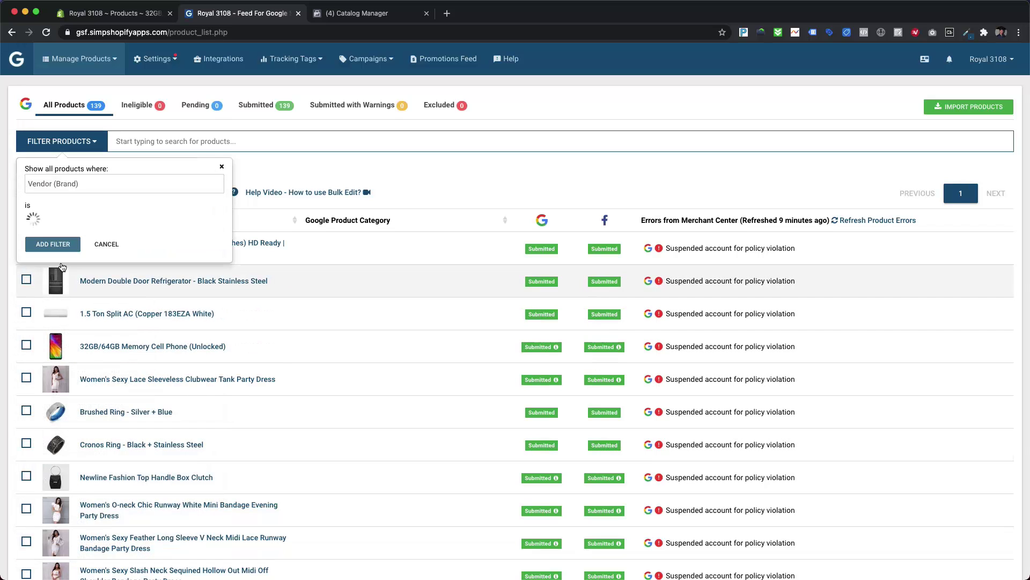
click(75, 221)
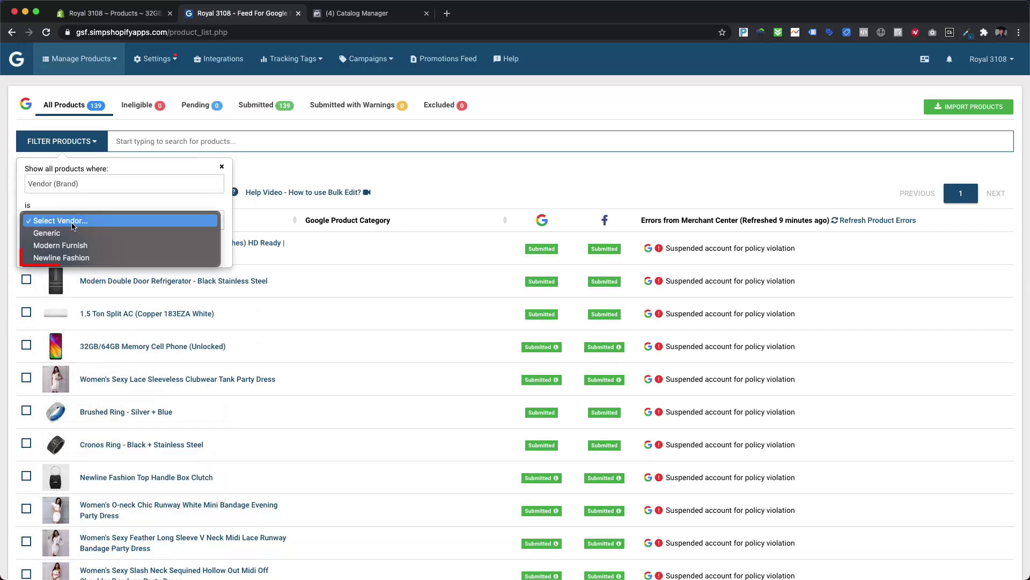
click(62, 257)
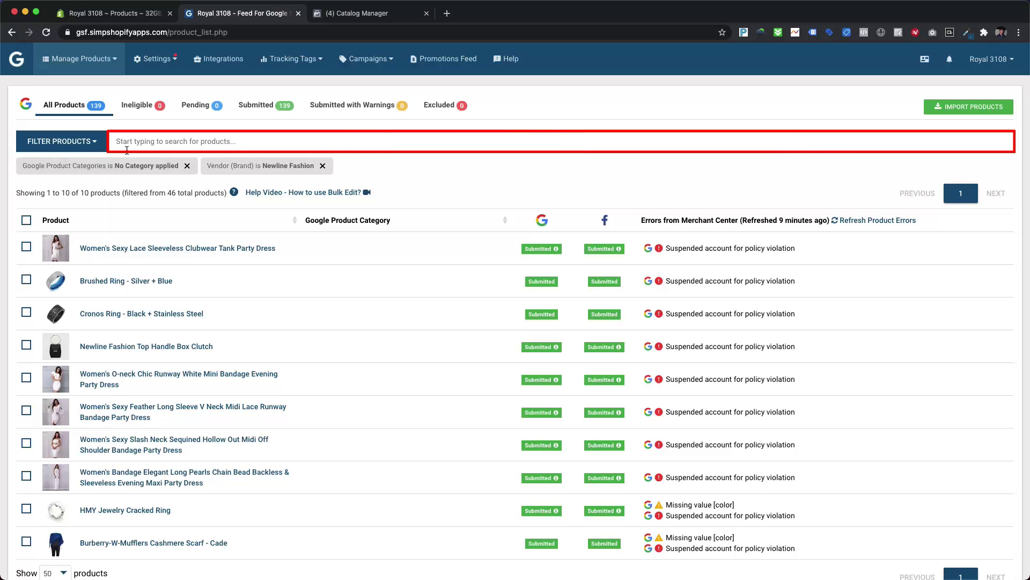
text(Dress)
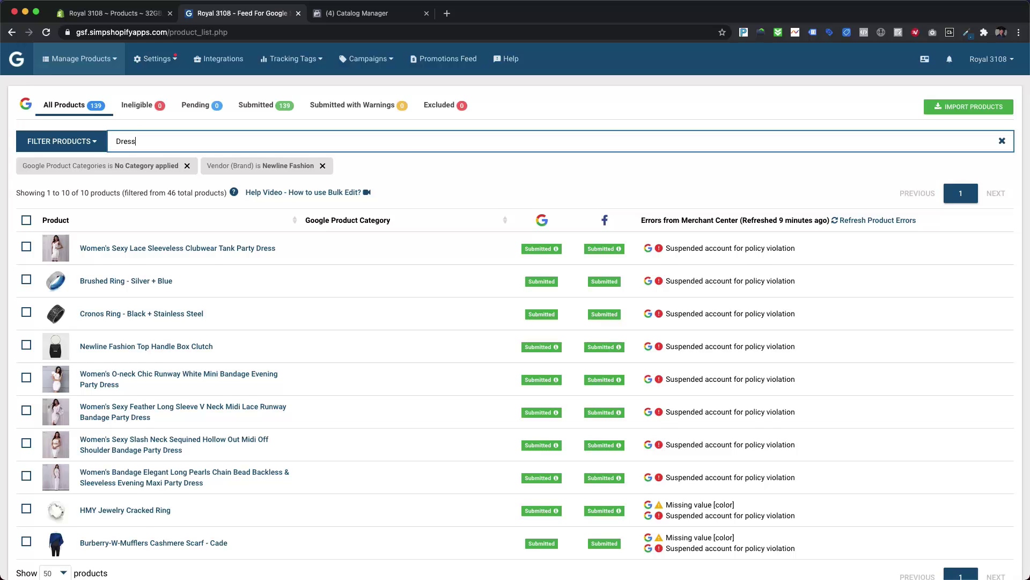
key(Return)
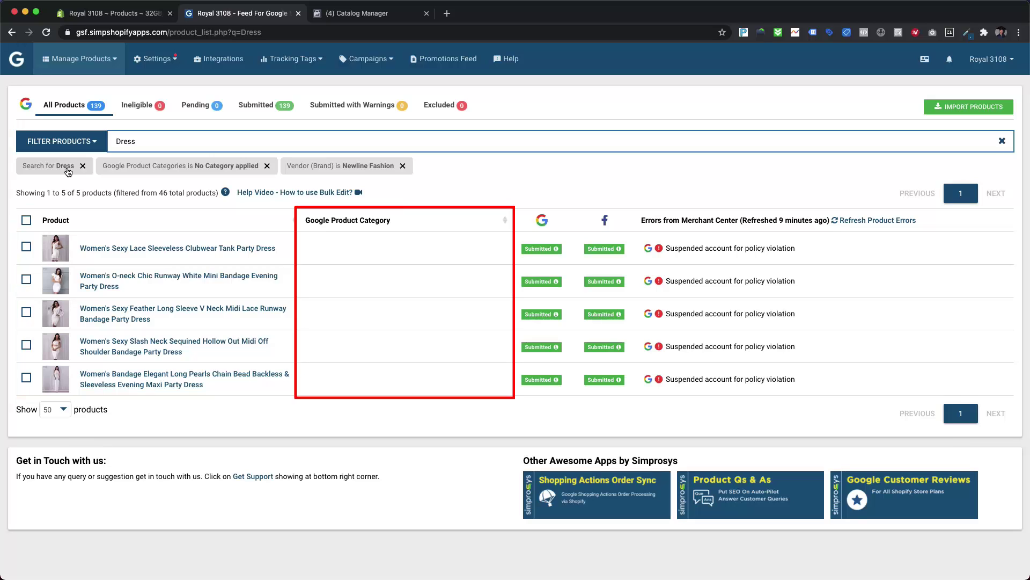
Step: Assign the Google product category Apparel & Accessories > Clothing > Dresses in bulk to all the listed dresses
click(27, 220)
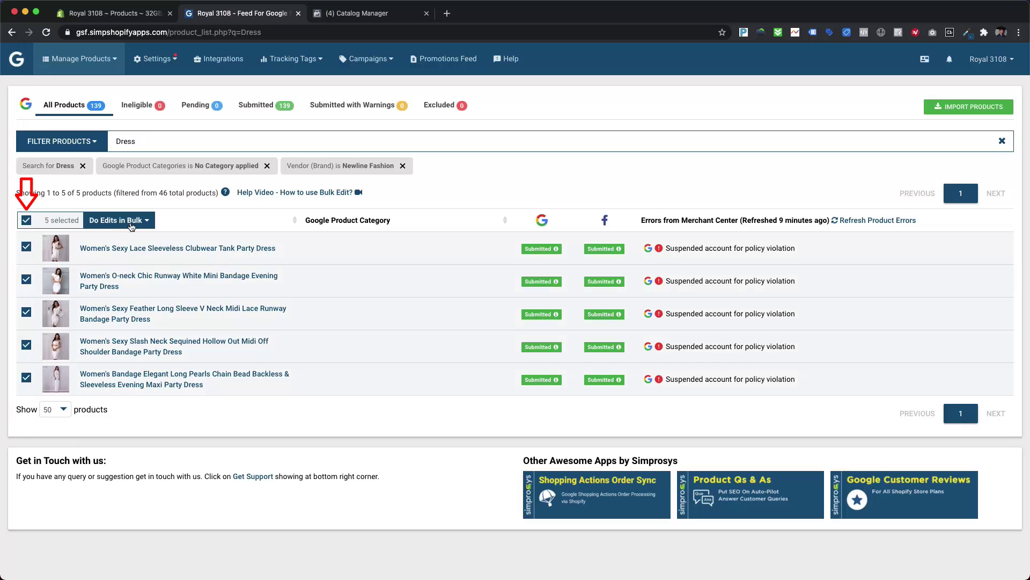
click(131, 224)
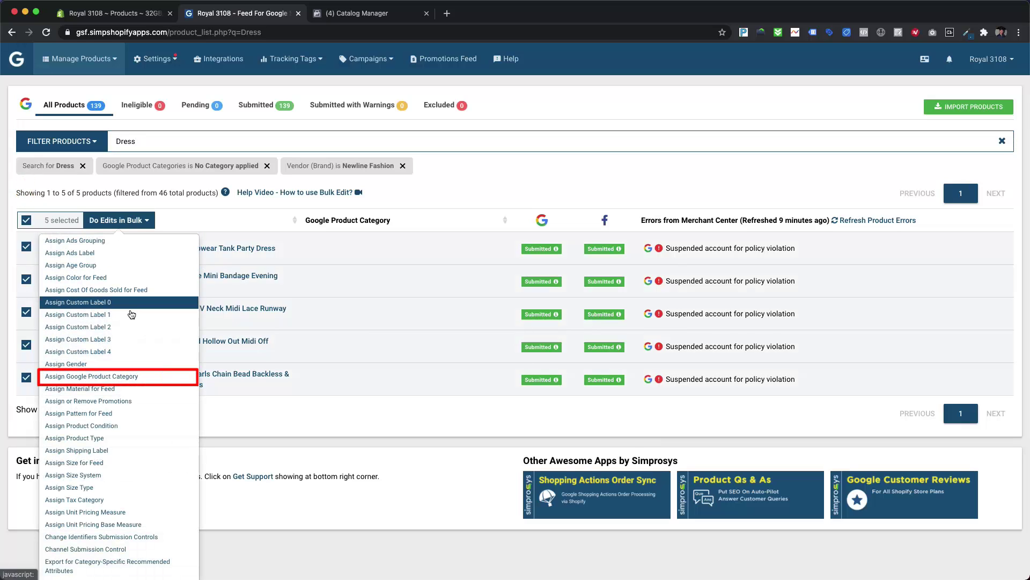
click(118, 378)
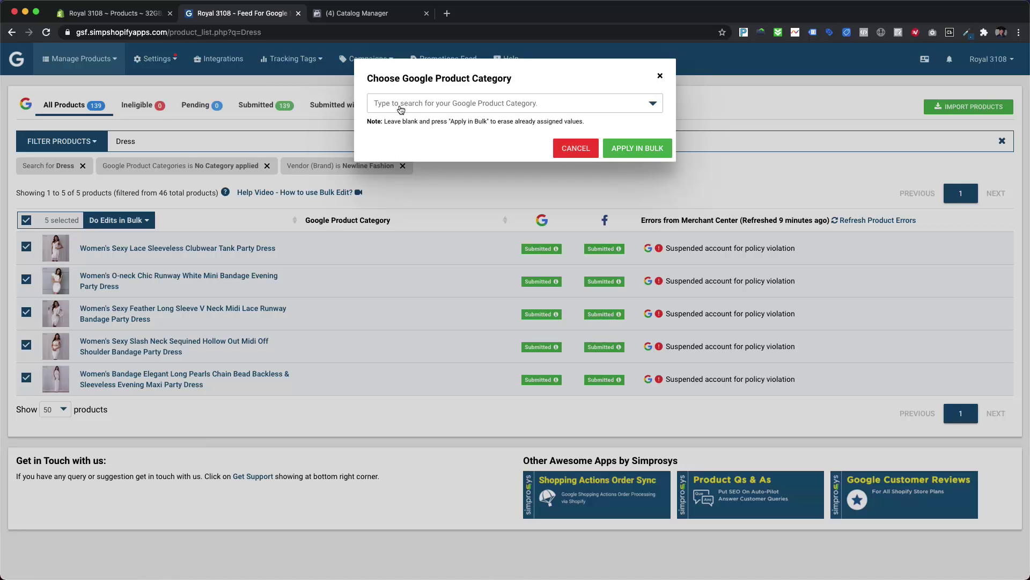
click(400, 105)
text(Dress)
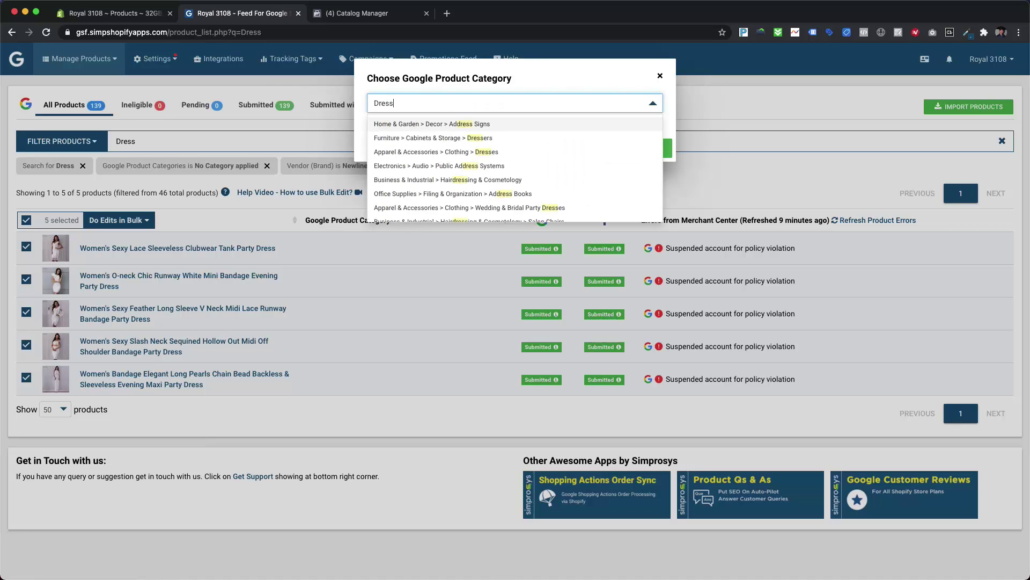
text(es)
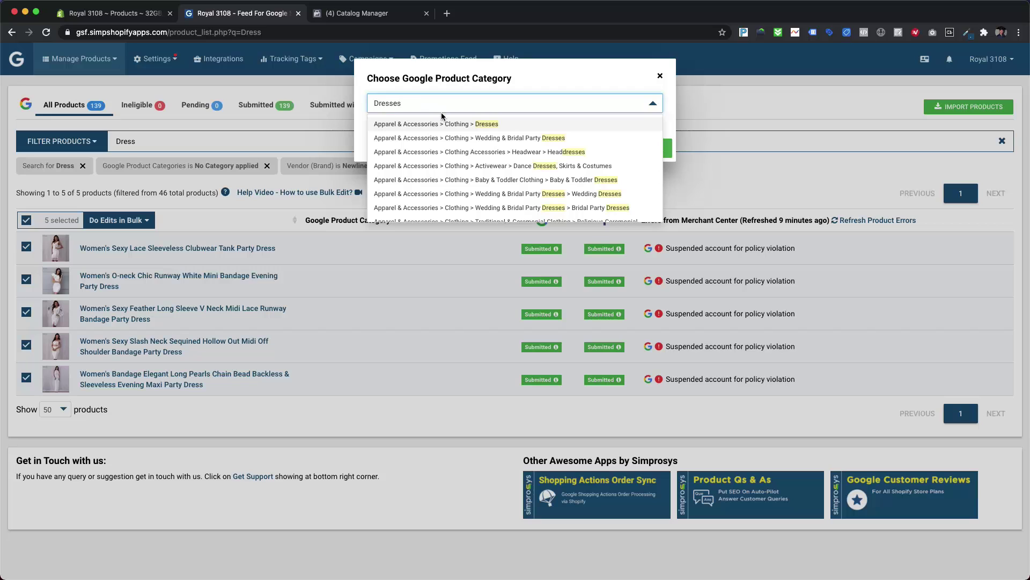
click(455, 125)
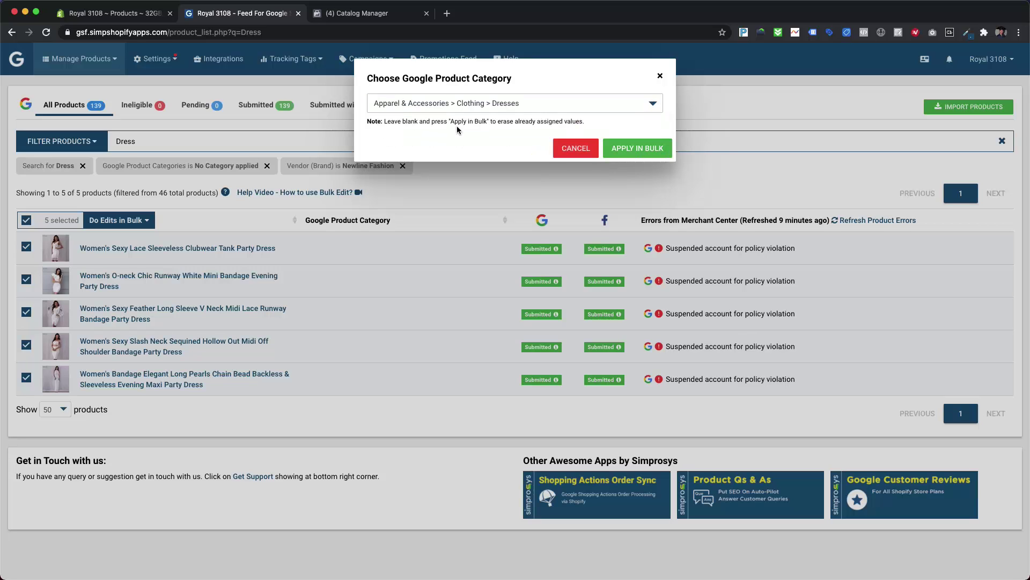
click(624, 150)
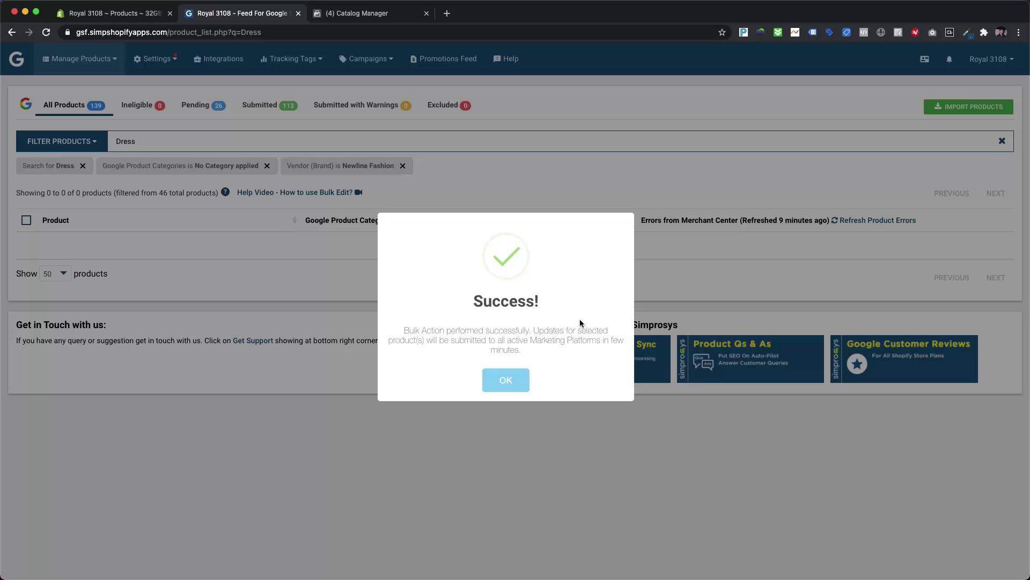
click(511, 383)
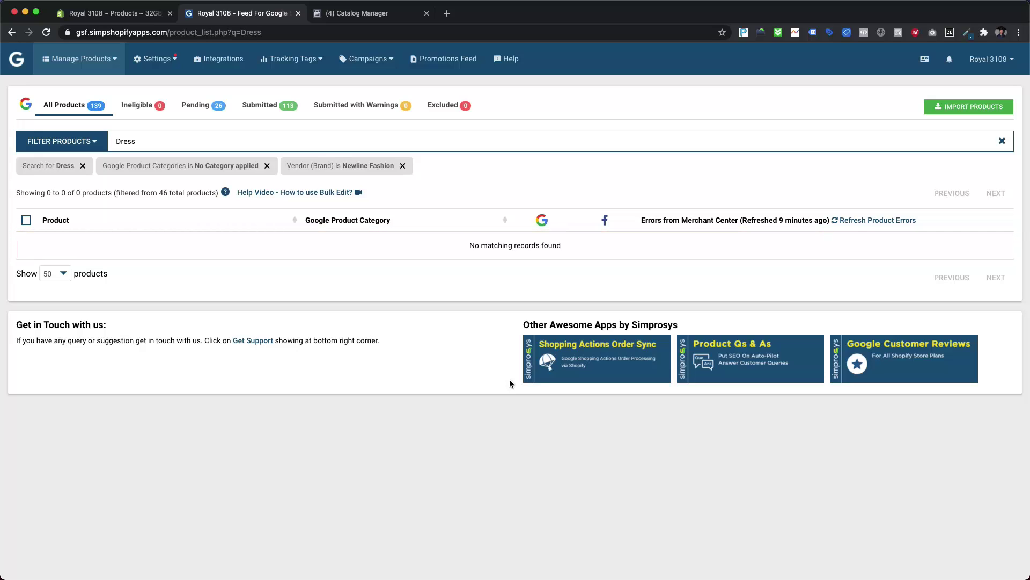
Step: Clear the Dress search and Newline Fashion filter, and export all products to a CSV for category-specific recommended attributes
click(82, 165)
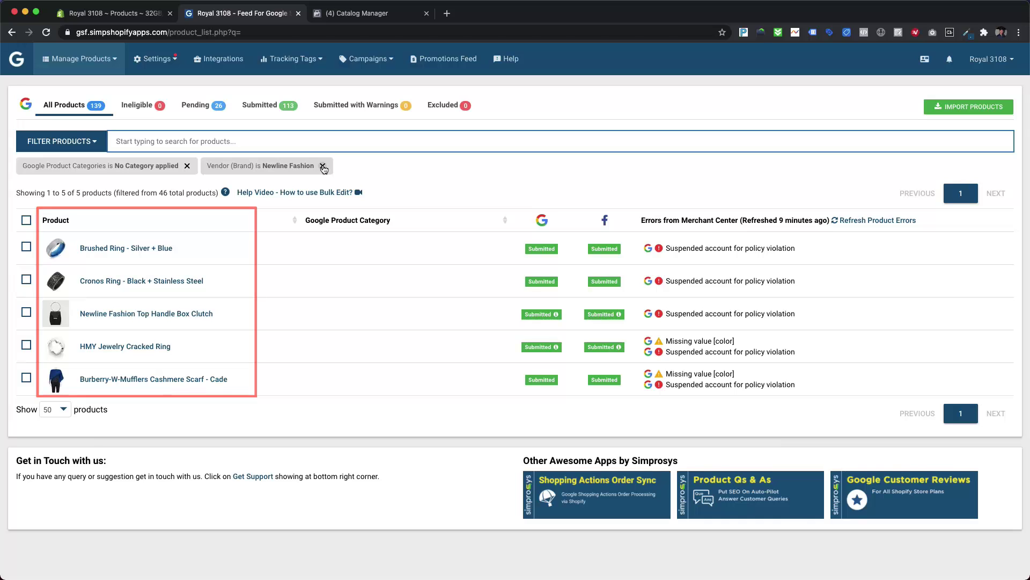
click(323, 166)
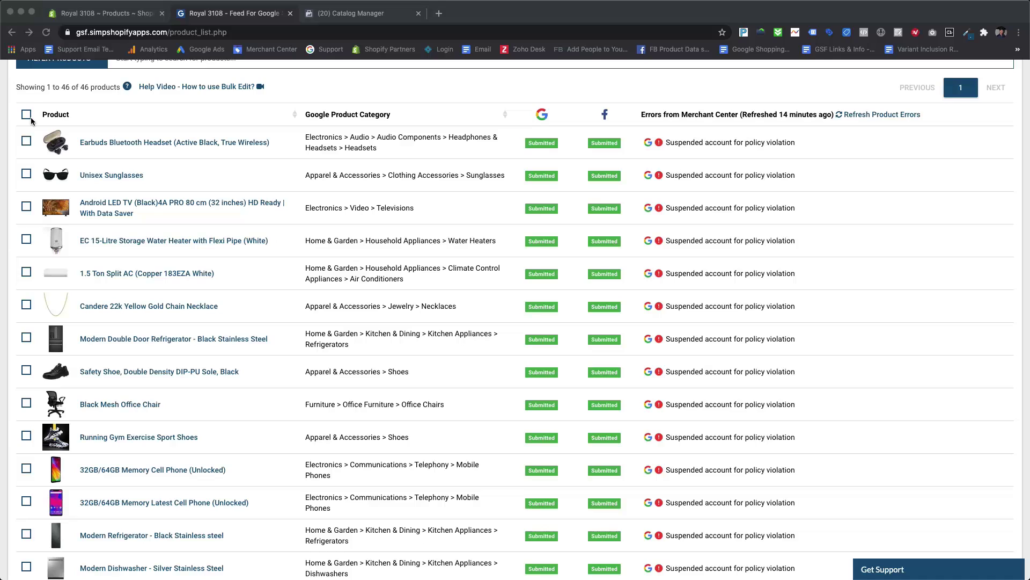
click(26, 114)
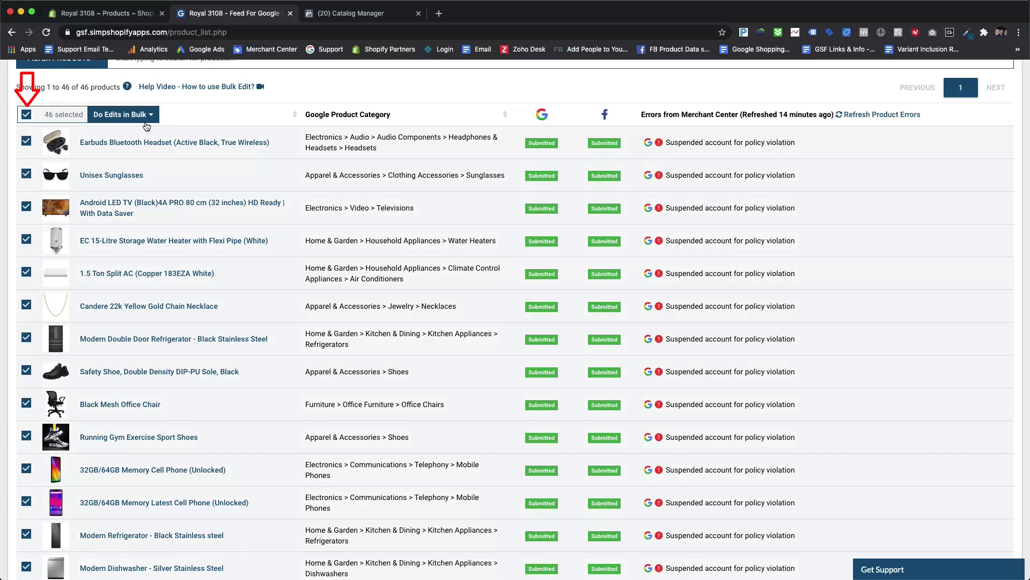
click(156, 119)
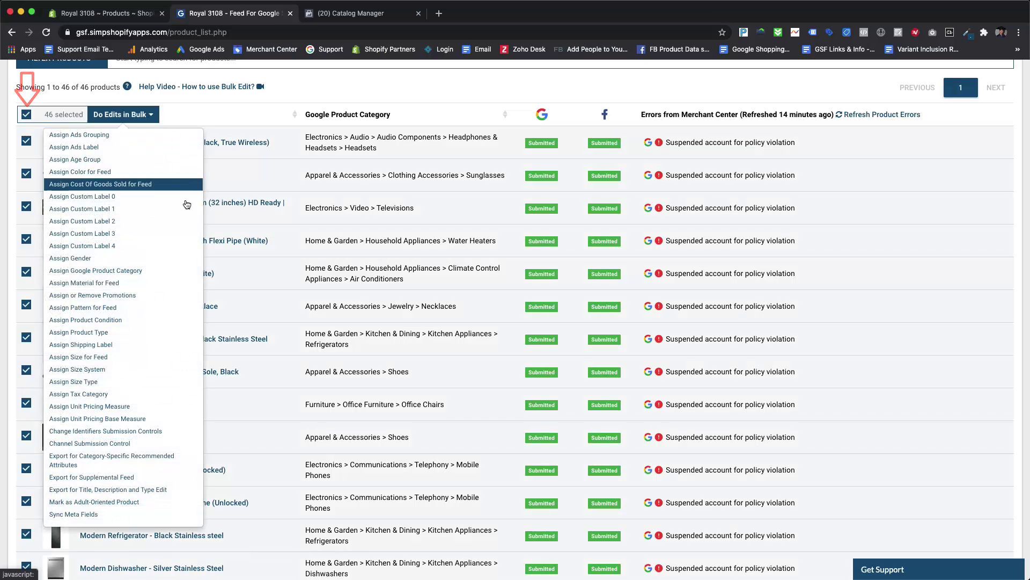
click(138, 465)
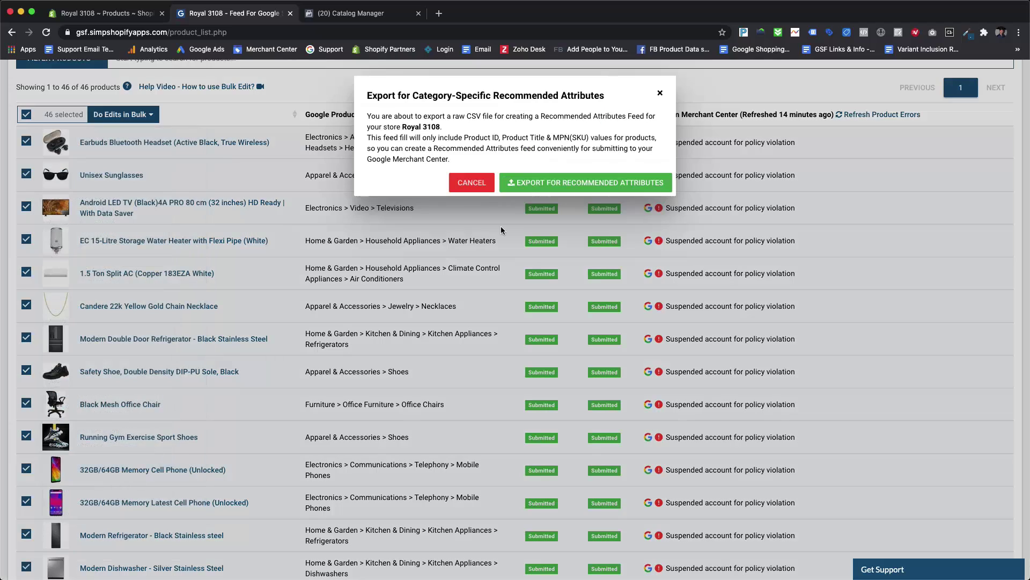
click(607, 184)
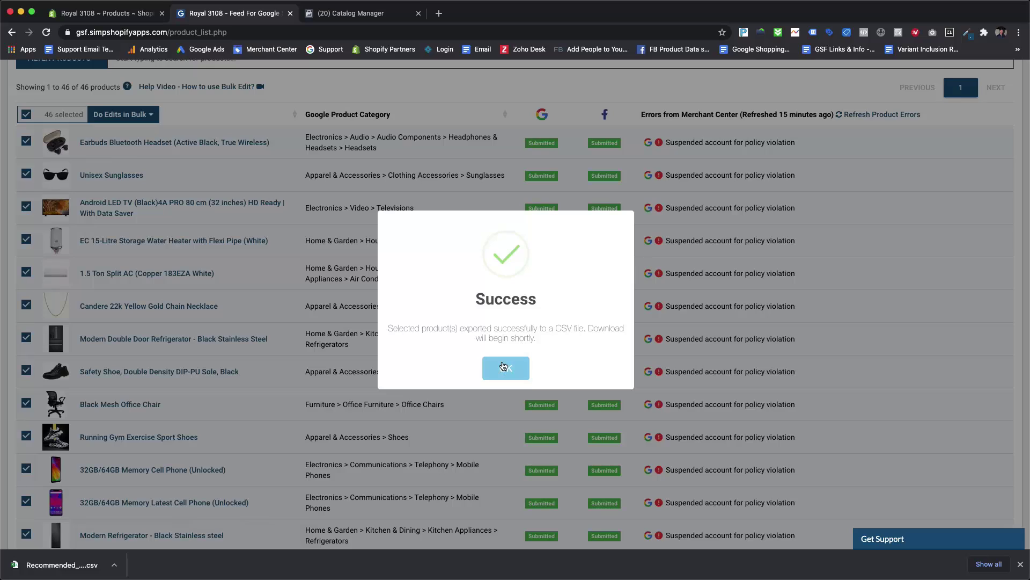
click(504, 368)
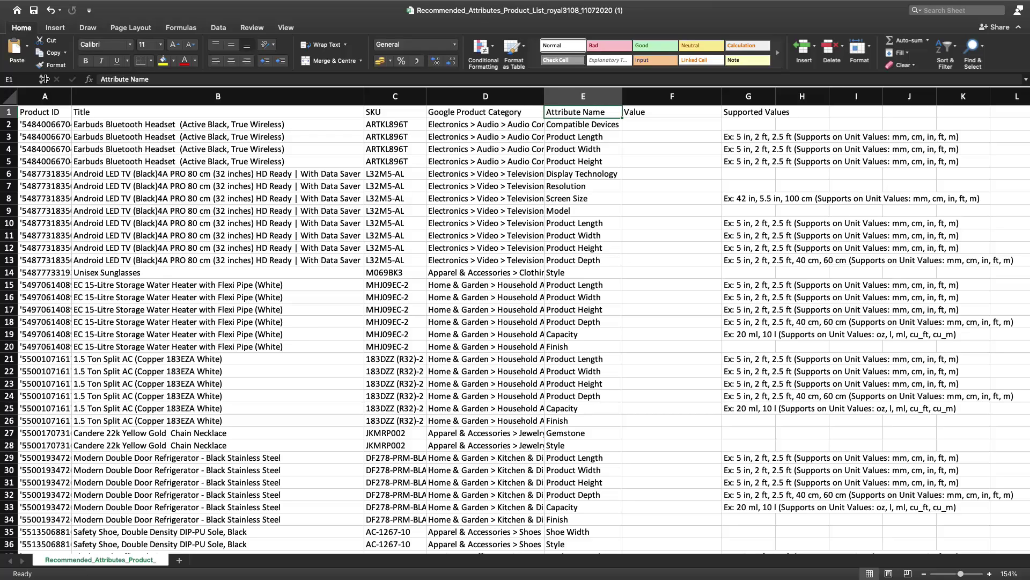
Step: In the exported recommended attributes file in Excel, turn on column filters for the header row
click(8, 112)
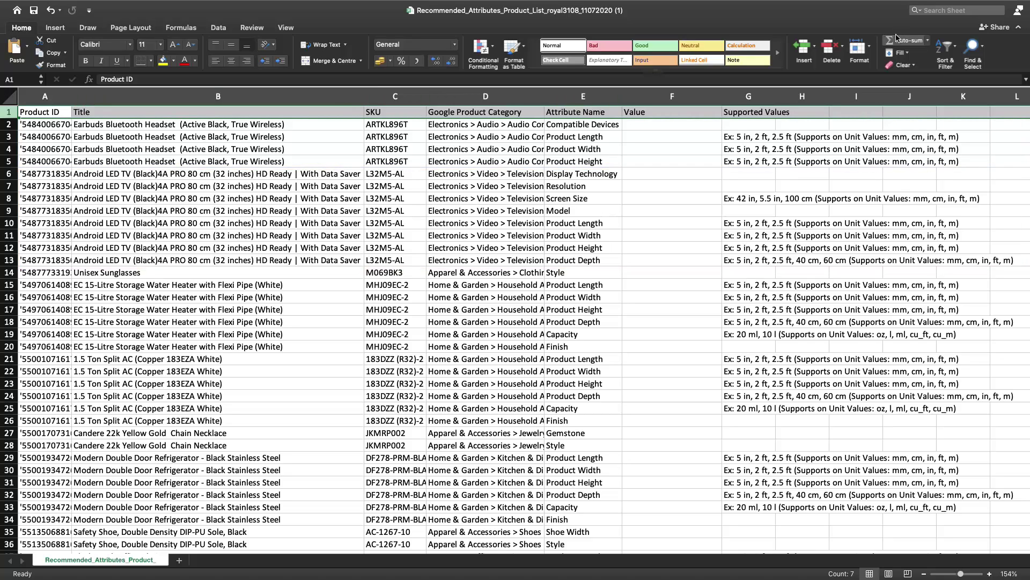
click(947, 52)
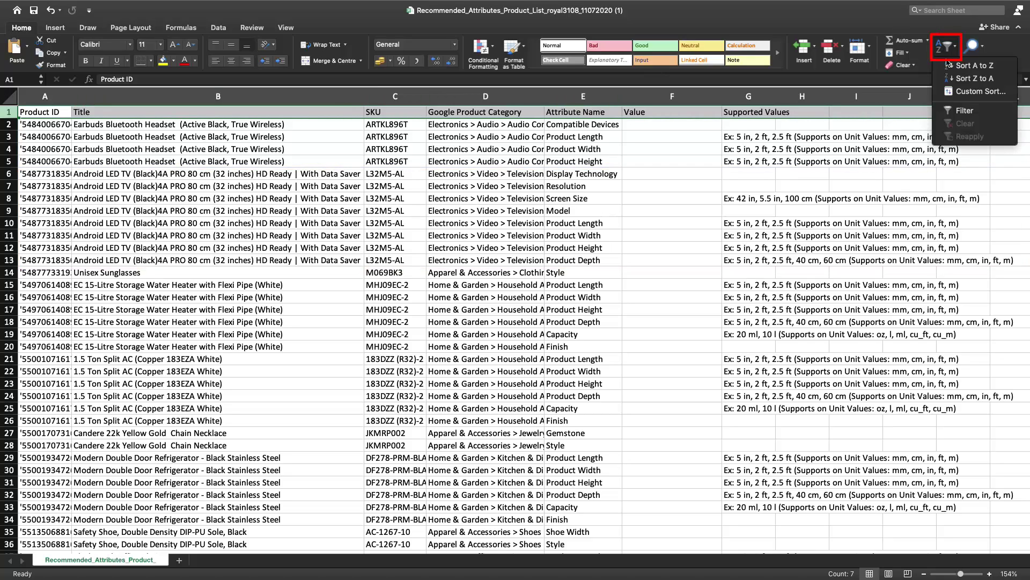
click(972, 112)
click(707, 137)
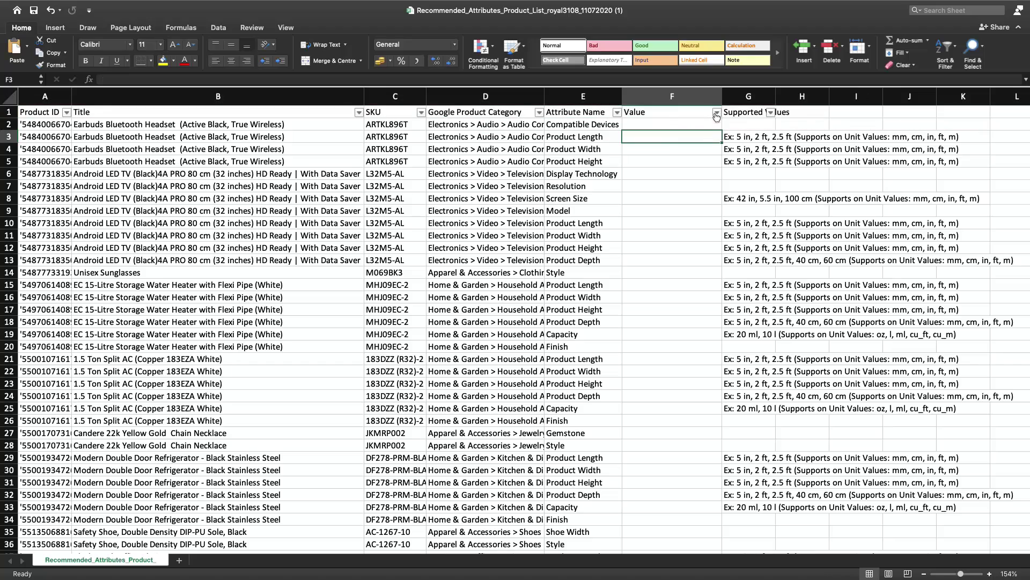
Step: Filter the Google Product Category column to Dishwashers, Refrigerators and Dresses
click(539, 113)
click(594, 234)
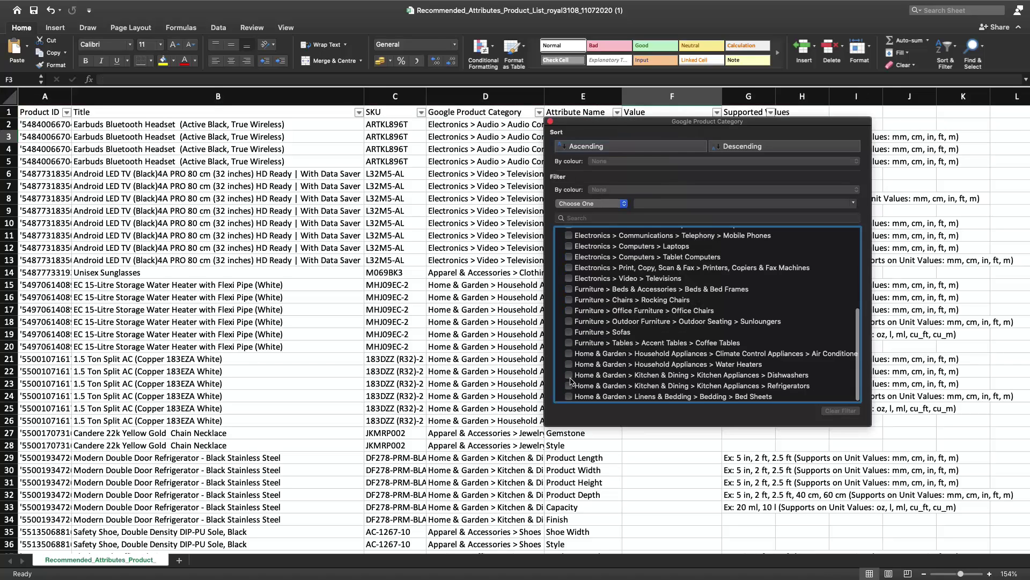
click(572, 378)
click(570, 376)
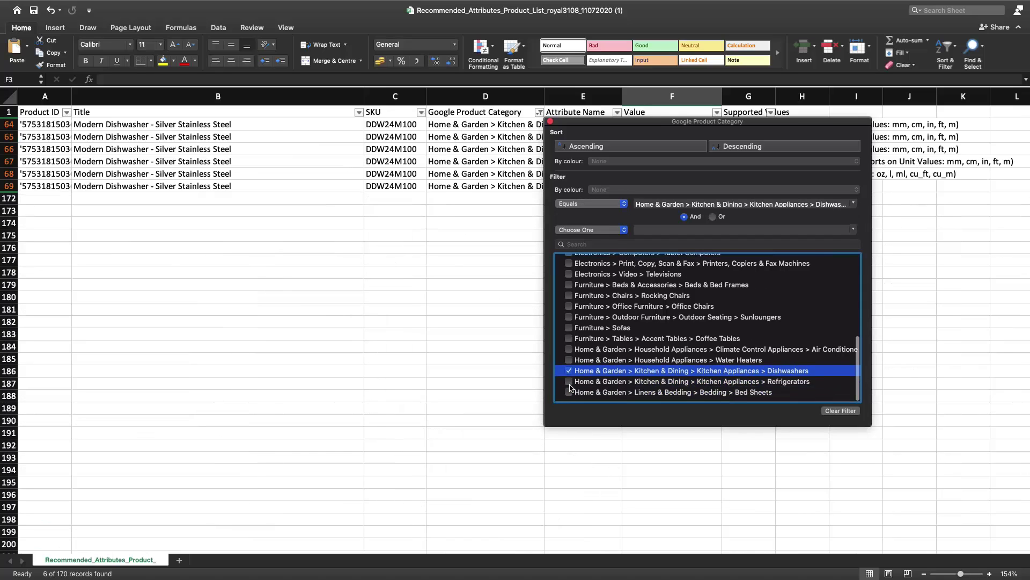
click(570, 386)
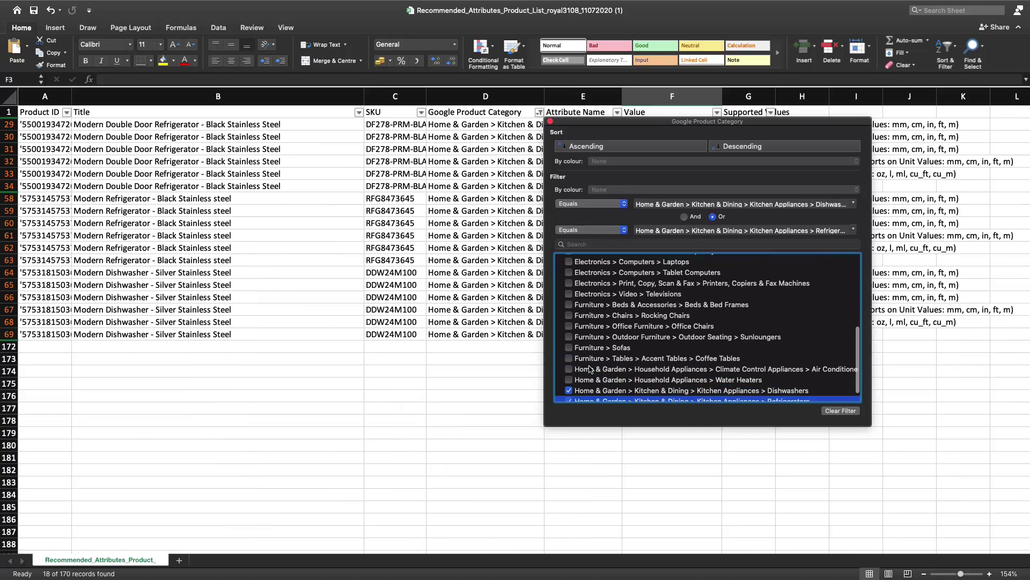
scroll(590, 369, up, 10)
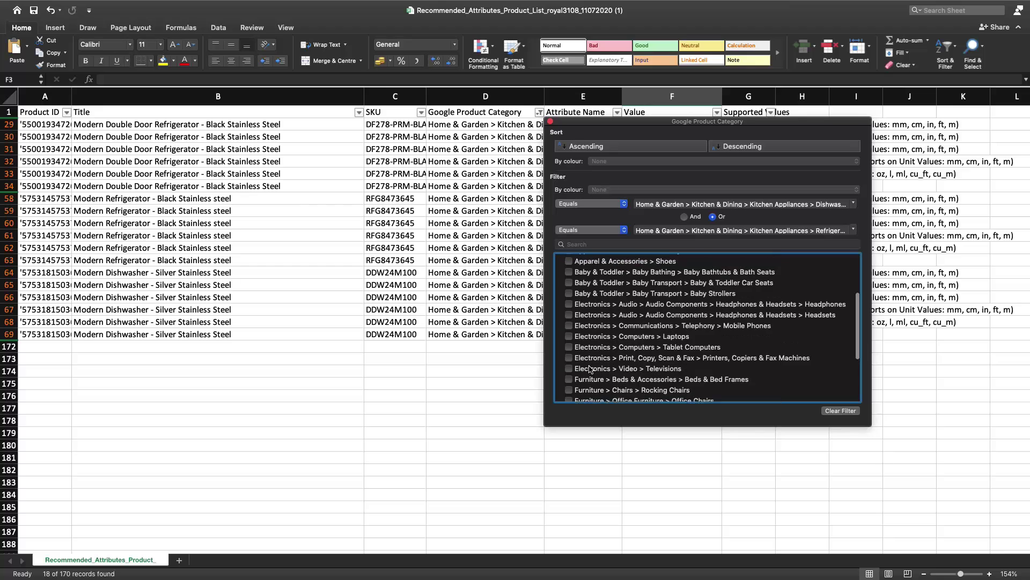
click(569, 271)
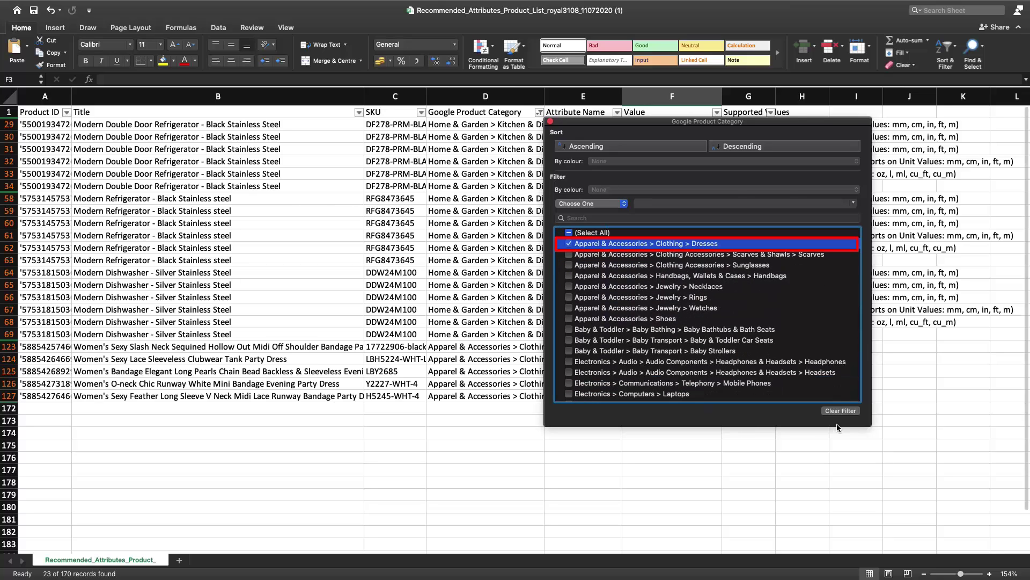
click(798, 471)
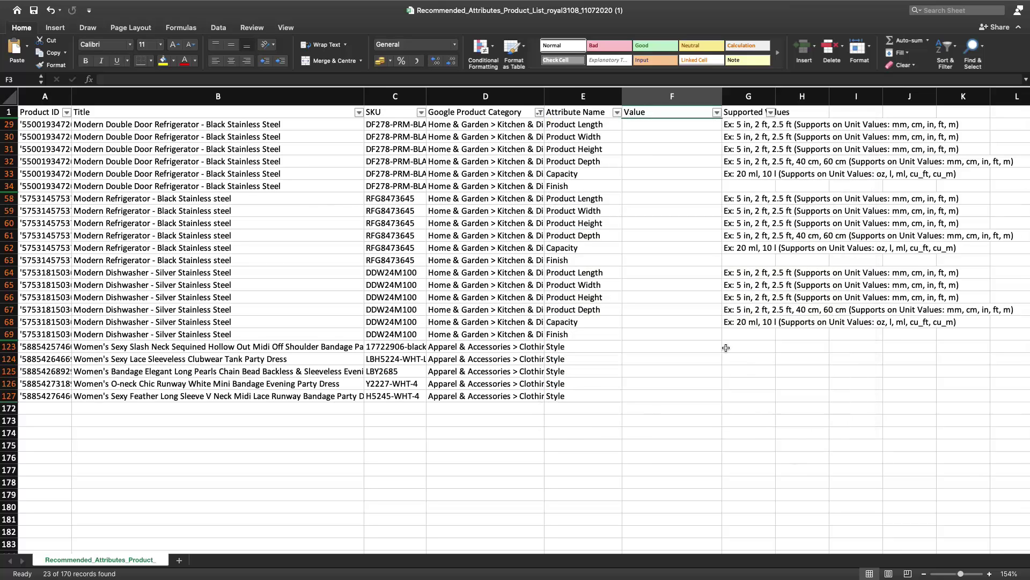
Step: Enter the Modern Double Door Refrigerator's product width as 44 in, height as 70 in and depth as 30 in
click(725, 348)
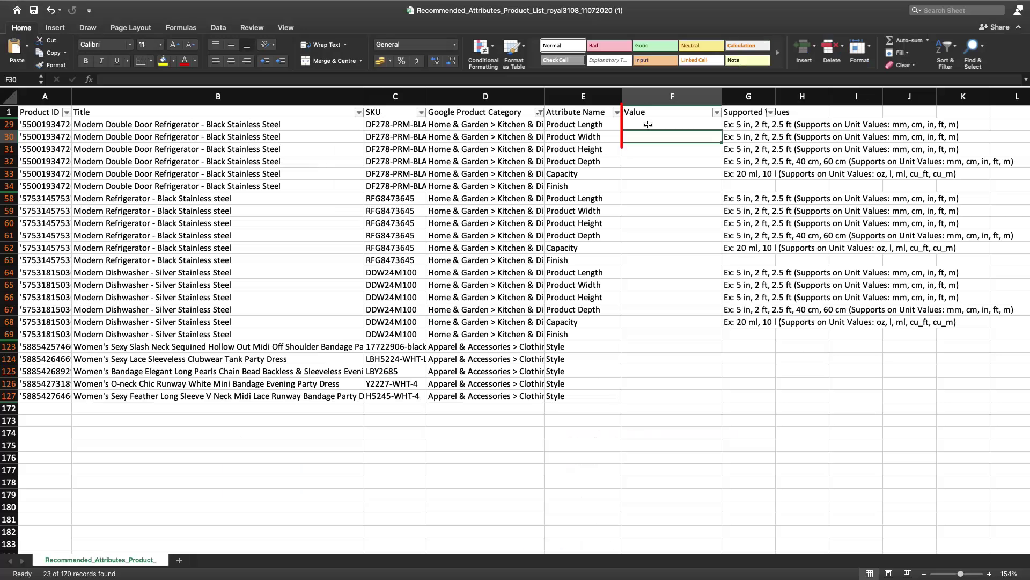
text(44)
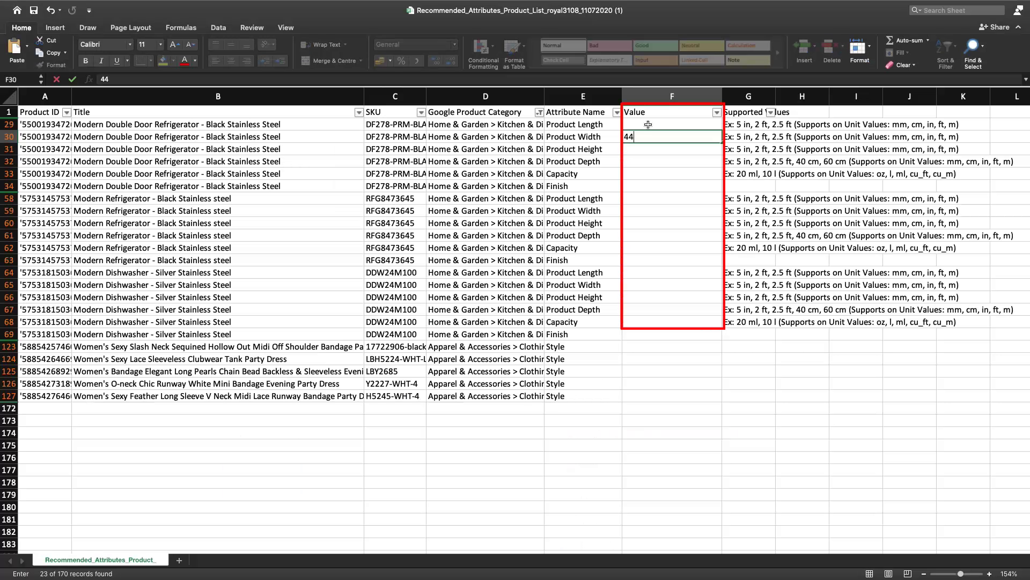
text( in)
key(Return)
text(70 )
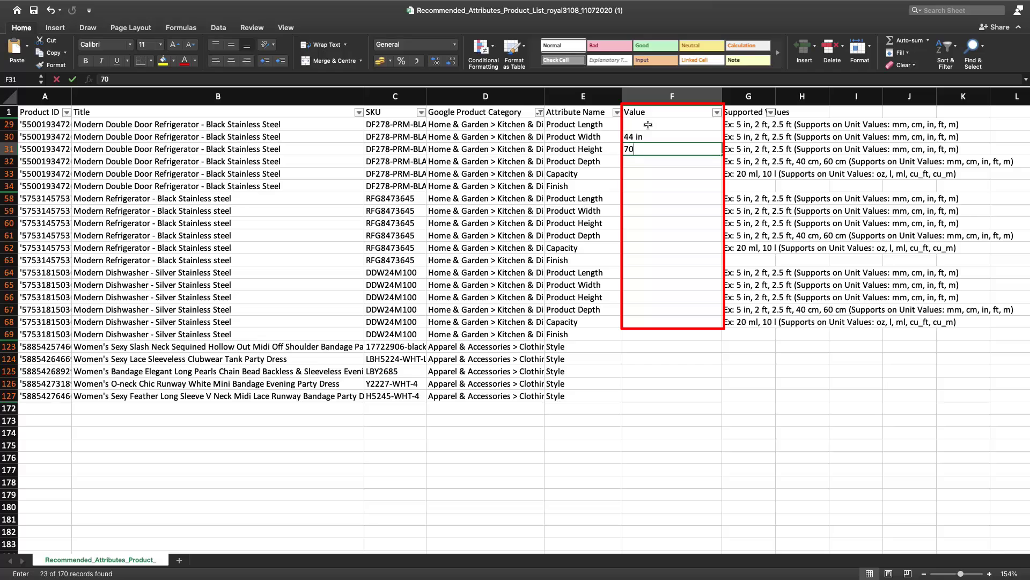
text(in)
key(Return)
text(30 in)
key(Return)
Step: Enter the Modern Double Door Refrigerator's capacity as 28 cu_ft and its finish as Black Stainless Steel
text(28 )
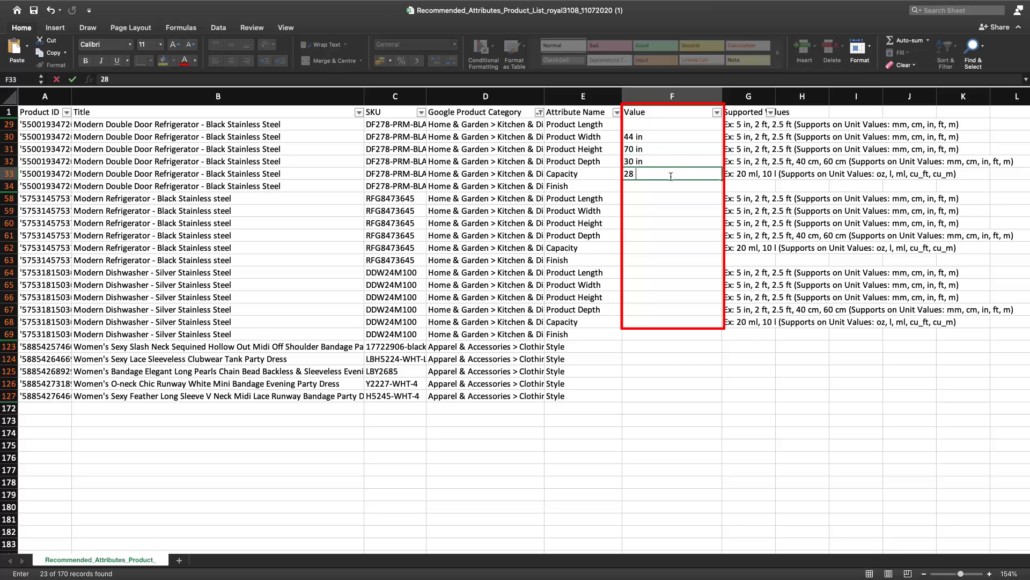
text(cu_ft)
key(Return)
text(Black Stainless Steel)
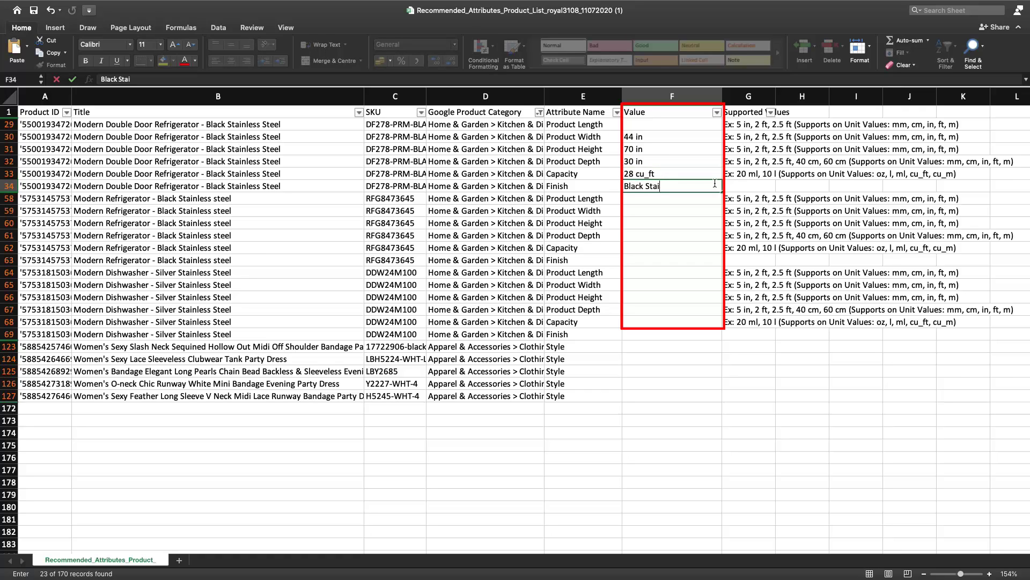
key(Return)
Step: Enter the Modern Refrigerator's product width as 30 in, height 84 in, depth 24 in, capacity 18 cu_ft and finish Matt Finish
text(30 in)
key(Return)
text(84 in)
key(Return)
text(24 in)
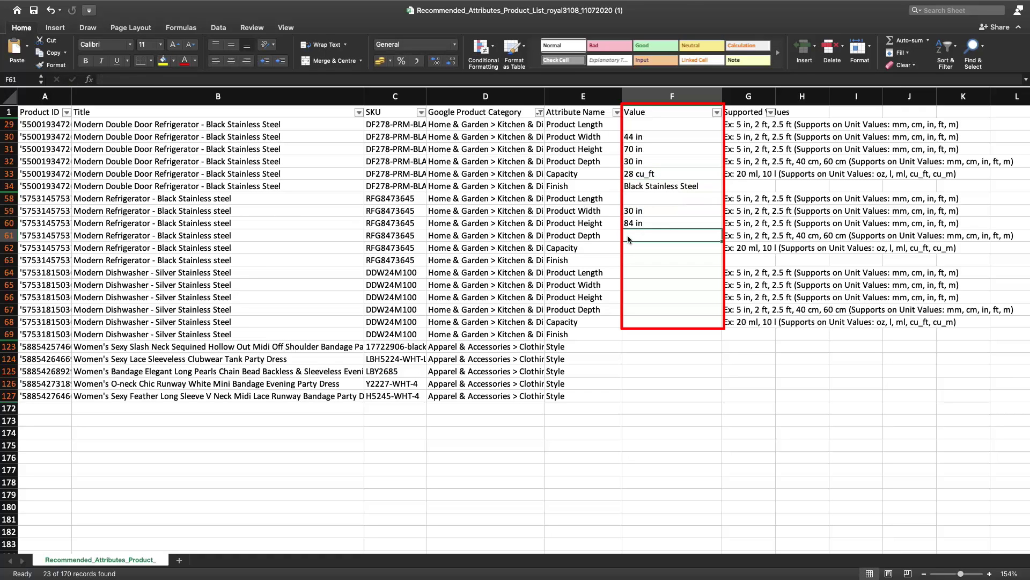
key(Return)
text(18 cu_ft)
key(Return)
text(Matt Finish)
key(Return)
Step: Enter the Modern Dishwasher's product width as 23.5 in, height as 34.5 in, depth as 24 in and finish as Stainless Steel
key(Return)
text(23.5 in 34.5 in 24 in  Stainless Steel)
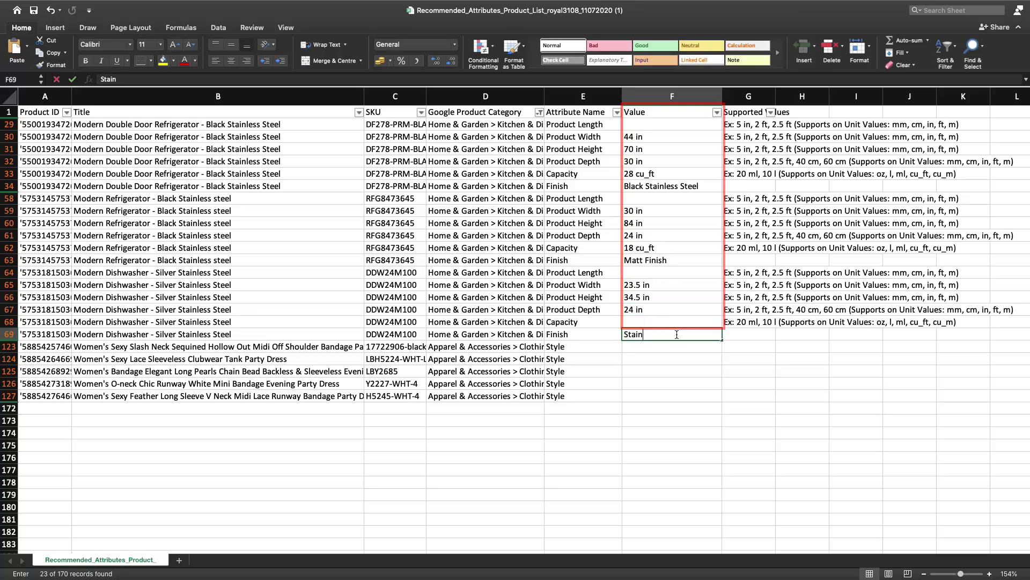
key(Return)
Step: Enter the first two dresses' style values as Off Shoulder Party Dress and Sleeveless Dress
text(Off Shoulder)
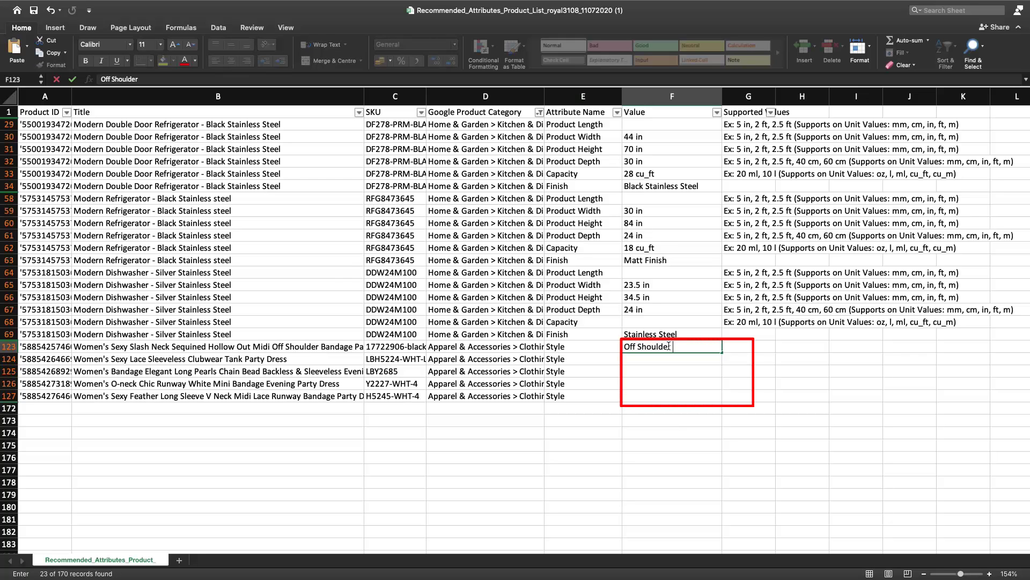
text( Party Dress)
key(Return)
text(Sleeve)
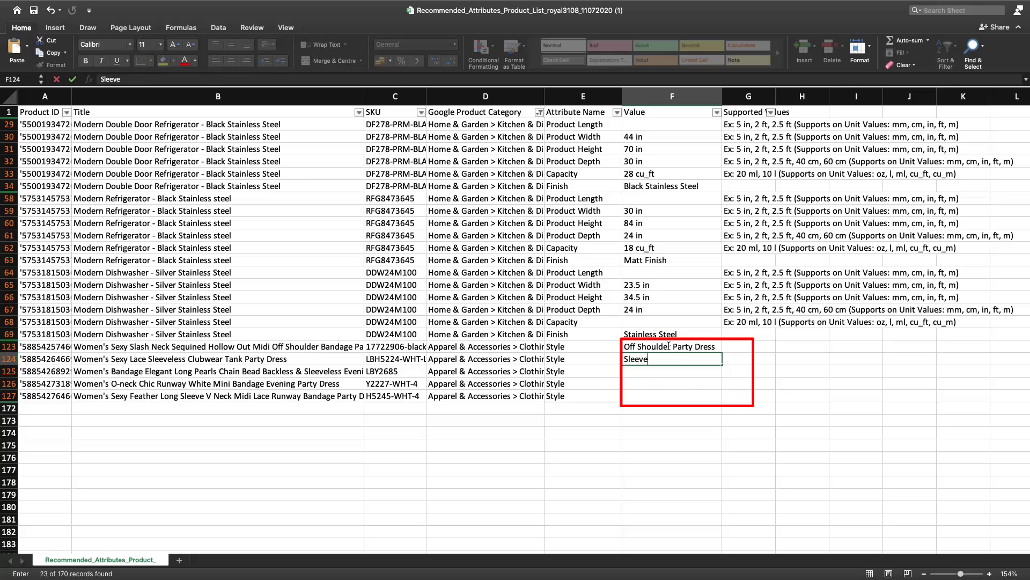
text(less)
text( Dress)
key(Return)
Step: Enter the third and fourth dresses' style values as Backless & Sleeveless Maxi Dress and Mini Dress
text(Backless & Sleeveless)
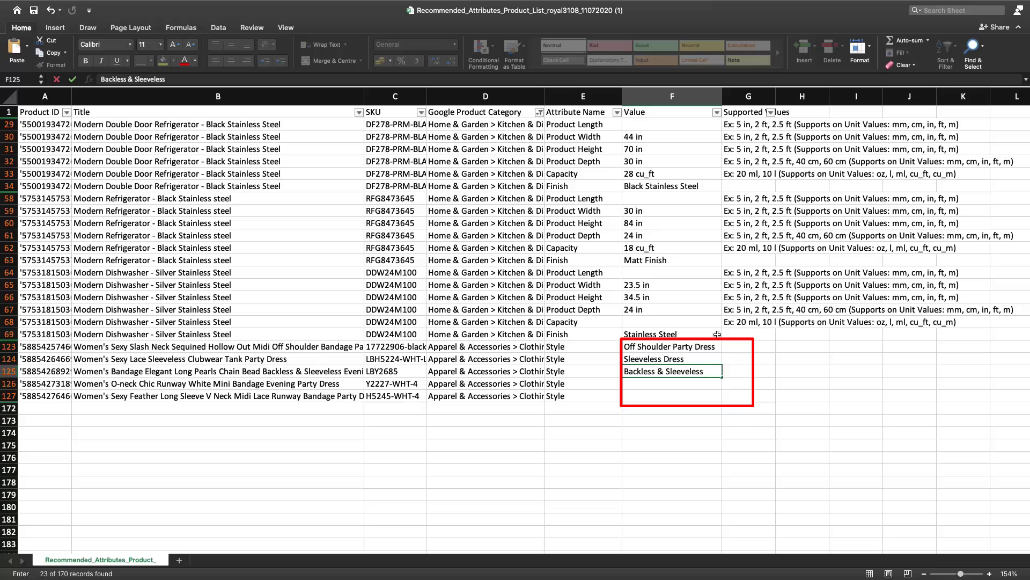
text( Maxi Dress)
key(Return)
text(Min)
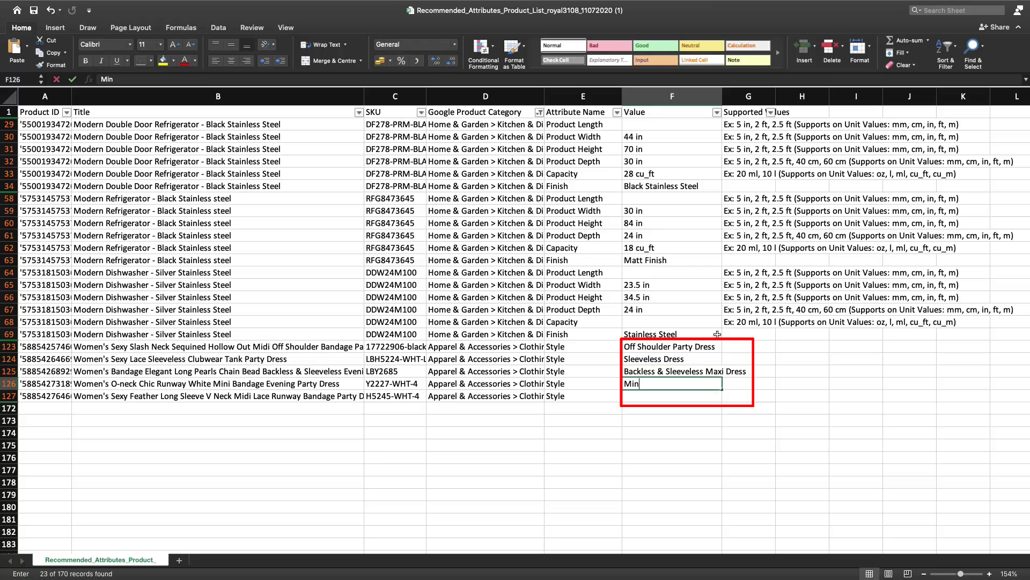
text(i Dress)
key(Return)
Step: Enter the last dress's style value as V-Neck Long Sleeve Dress
text(V-)
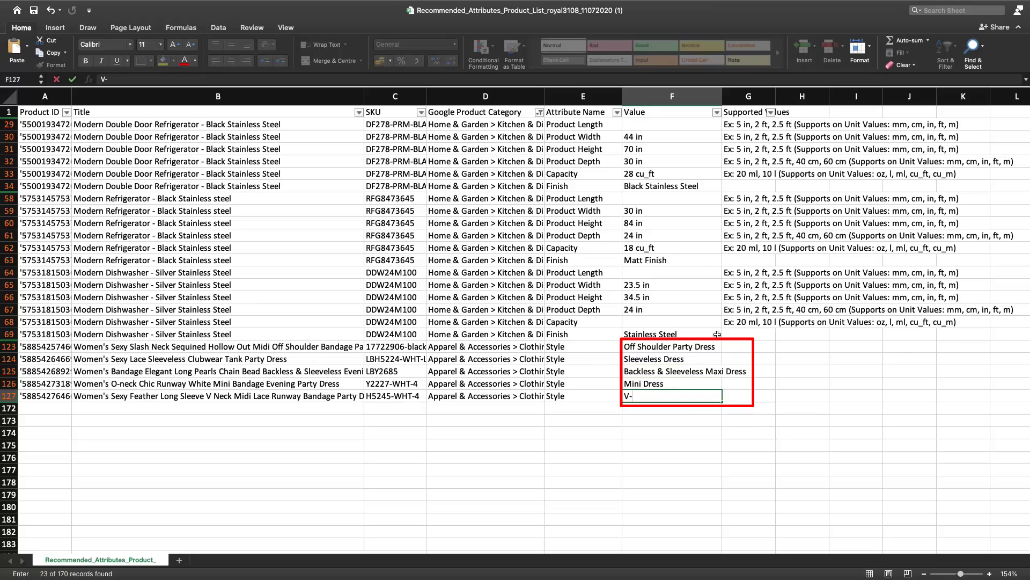
text(Neck Long sleeve)
key(BackSpace)
key(BackSpace)
key(BackSpace)
key(BackSpace)
key(BackSpace)
text(Sleeve Dress)
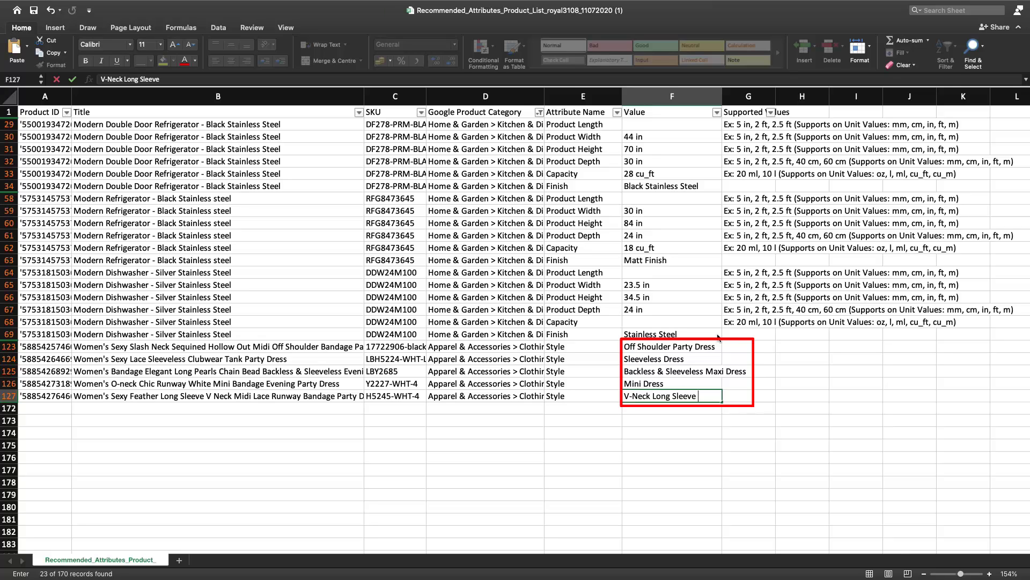
key(Return)
key(Up)
key(Up)
key(Up)
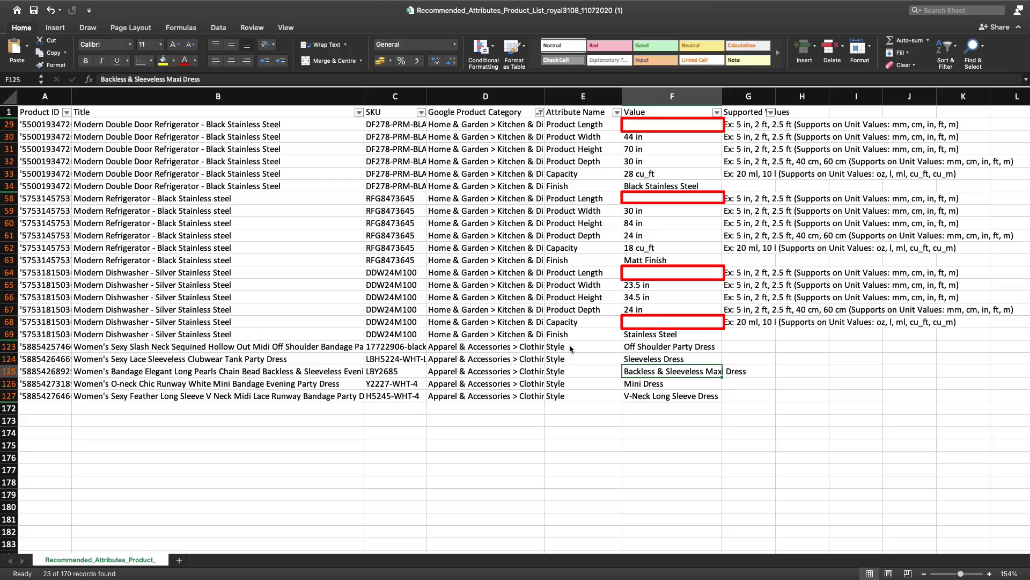
click(312, 276)
Step: Save a copy of the sheet in Downloads as the CSV file Recommended_Attributes_Product_List_royal3108
mouse_move(50, 16)
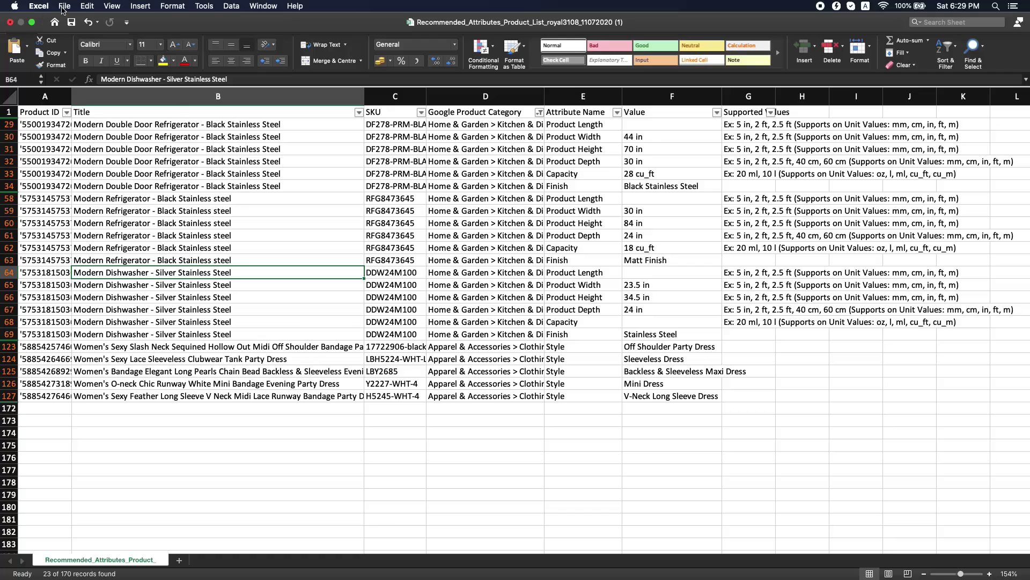
click(64, 6)
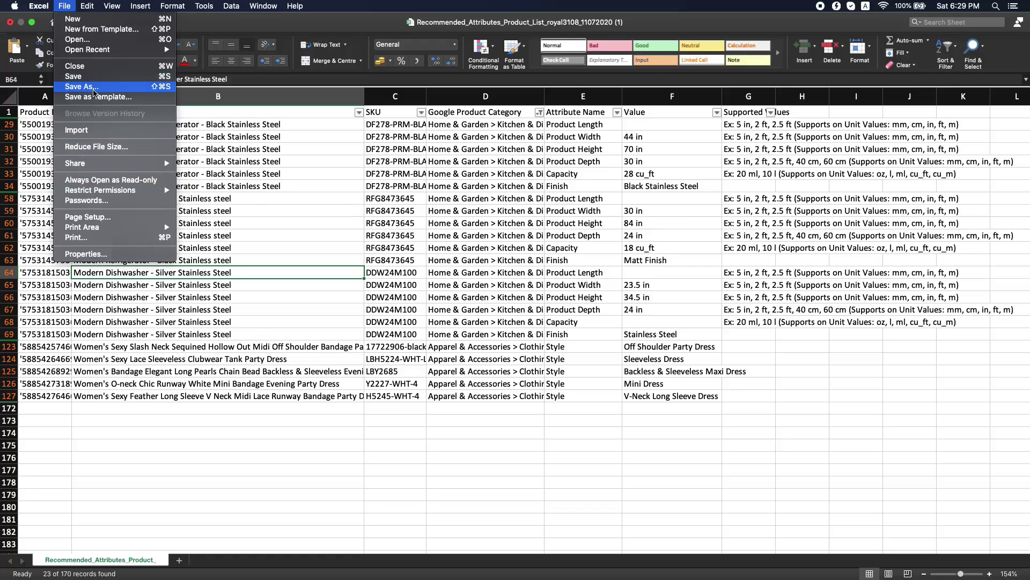
key(Escape)
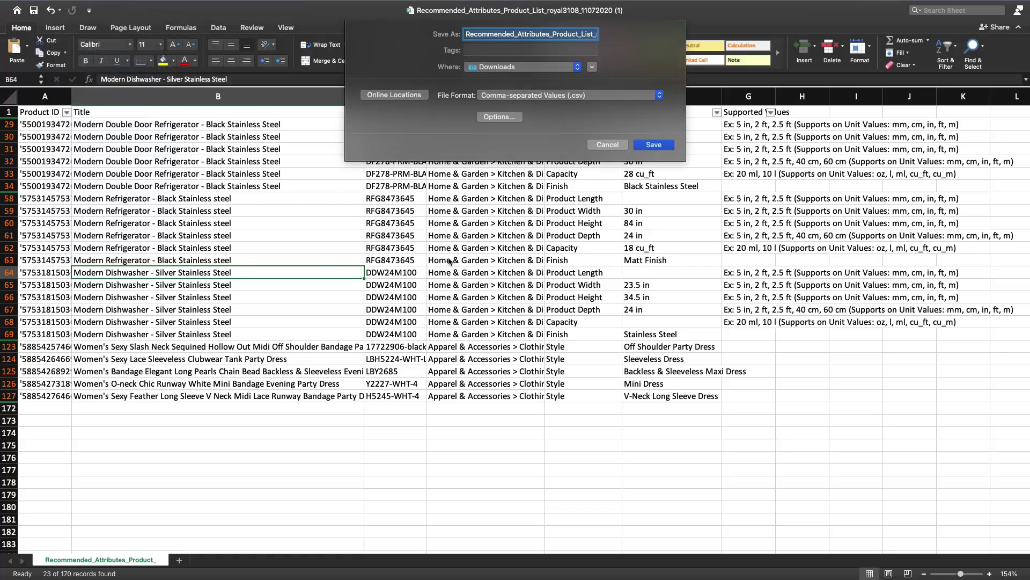
key(BackSpace)
key(BackSpace)
key(BackSpace)
key(BackSpace)
key(BackSpace)
key(BackSpace)
key(BackSpace)
key(BackSpace)
key(BackSpace)
key(BackSpace)
key(BackSpace)
key(BackSpace)
key(BackSpace)
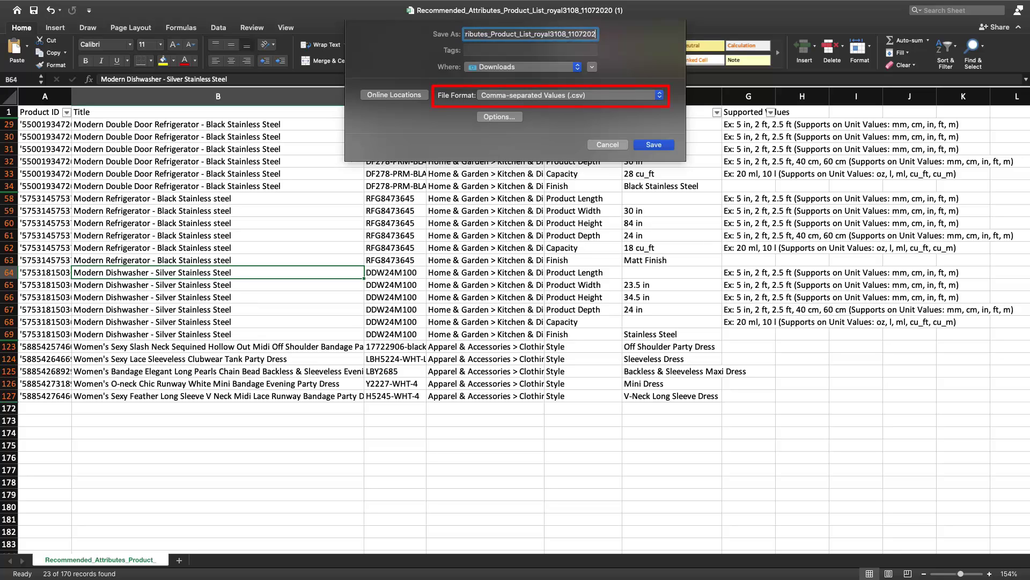
click(653, 145)
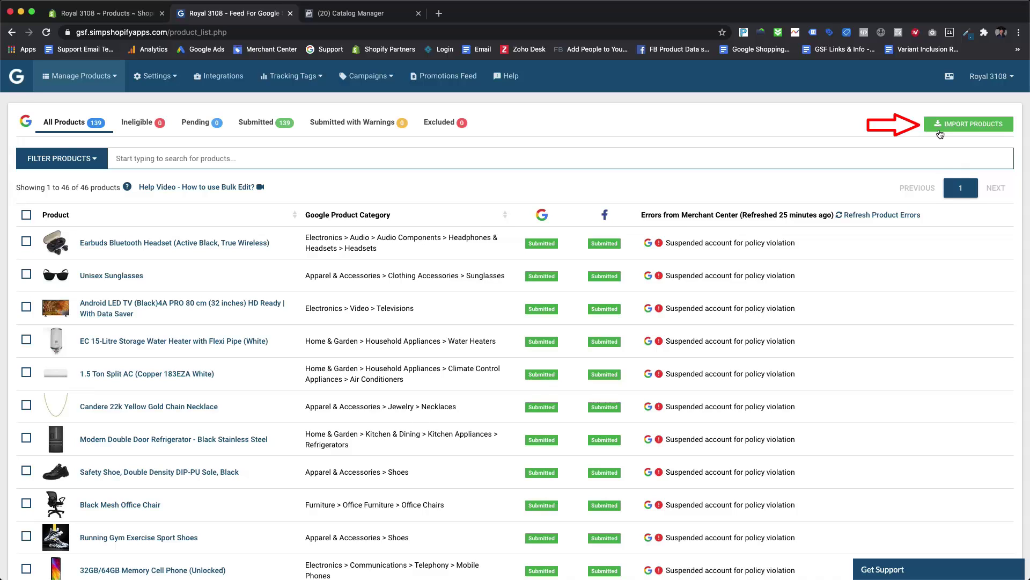
Step: In the feed app in the browser, start a category-specific recommended attributes import and choose Recommended_Attributes_Product_List_royal3108.csv
click(940, 131)
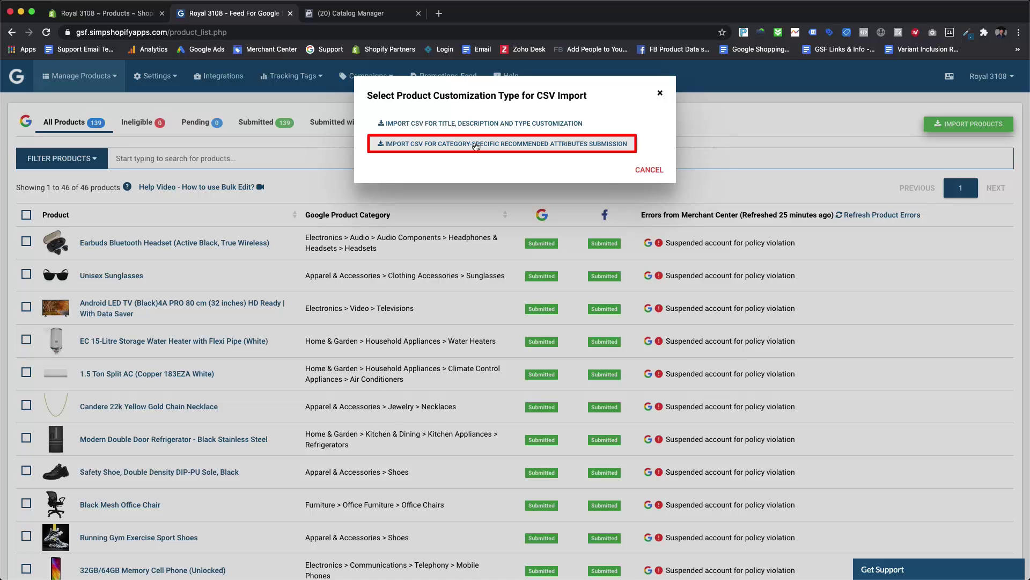
click(476, 144)
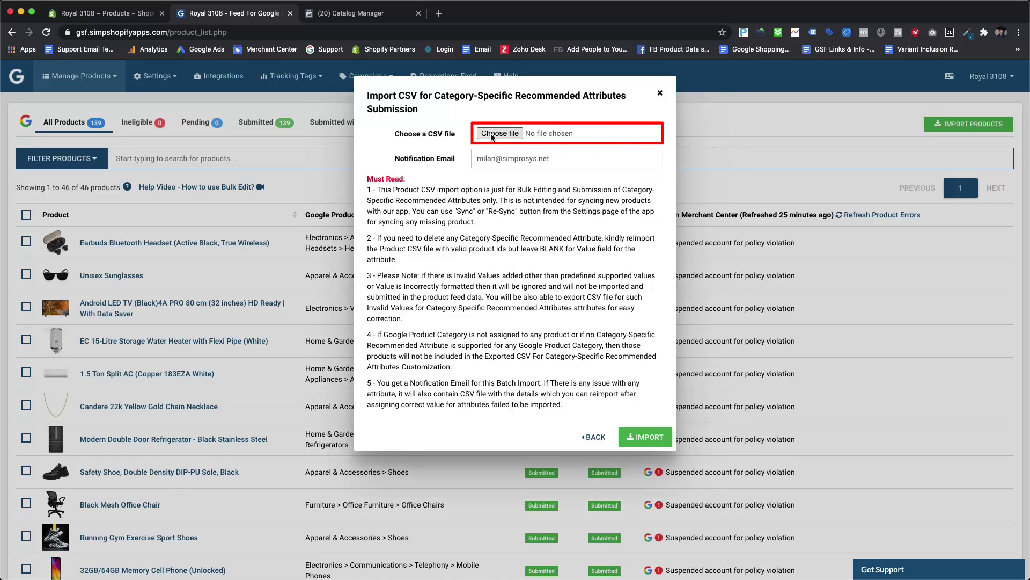
click(492, 137)
click(494, 92)
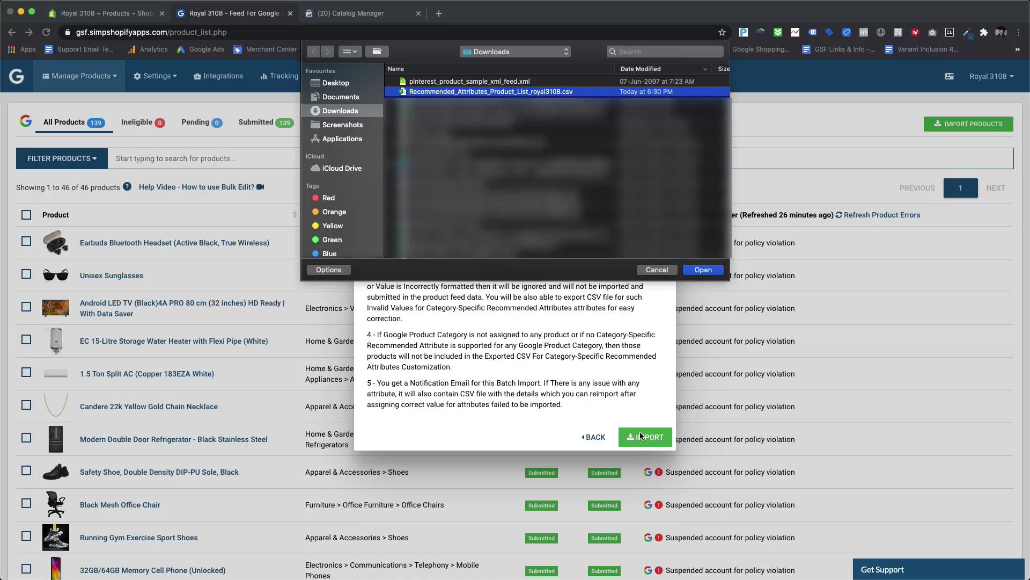
click(705, 271)
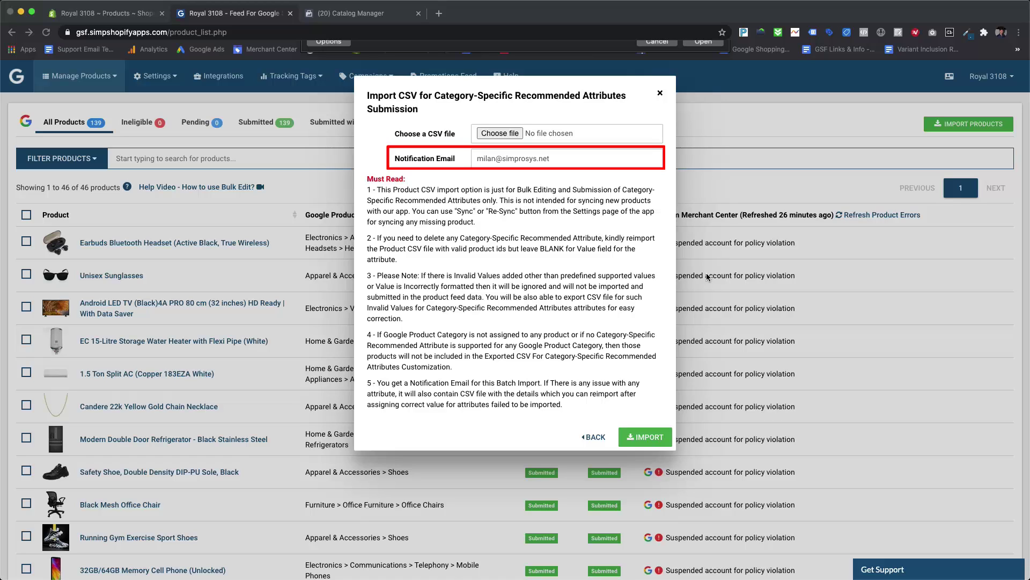
Step: Import the chosen CSV file and confirm the update of the category-specific recommended attributes
click(641, 439)
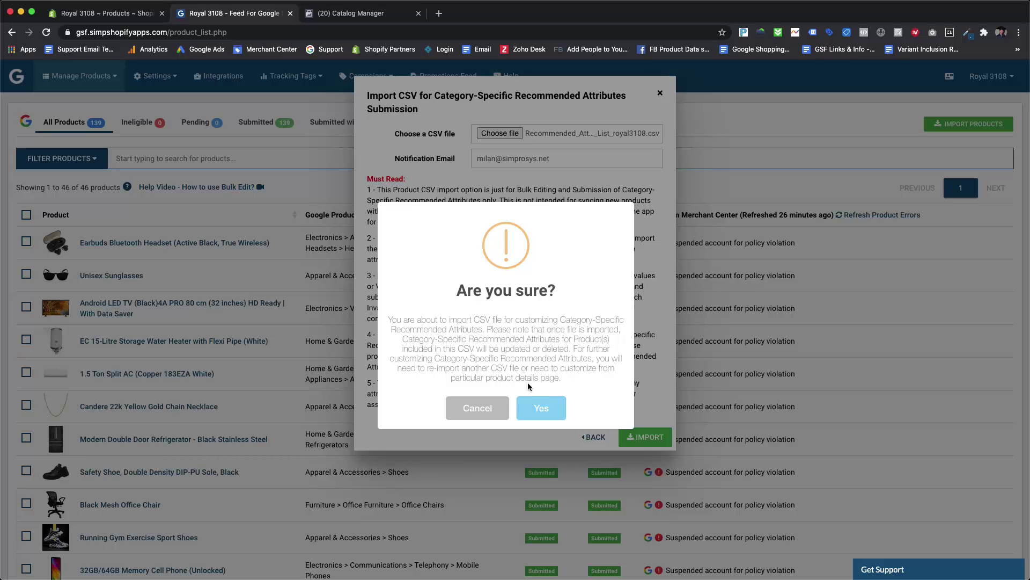
click(550, 416)
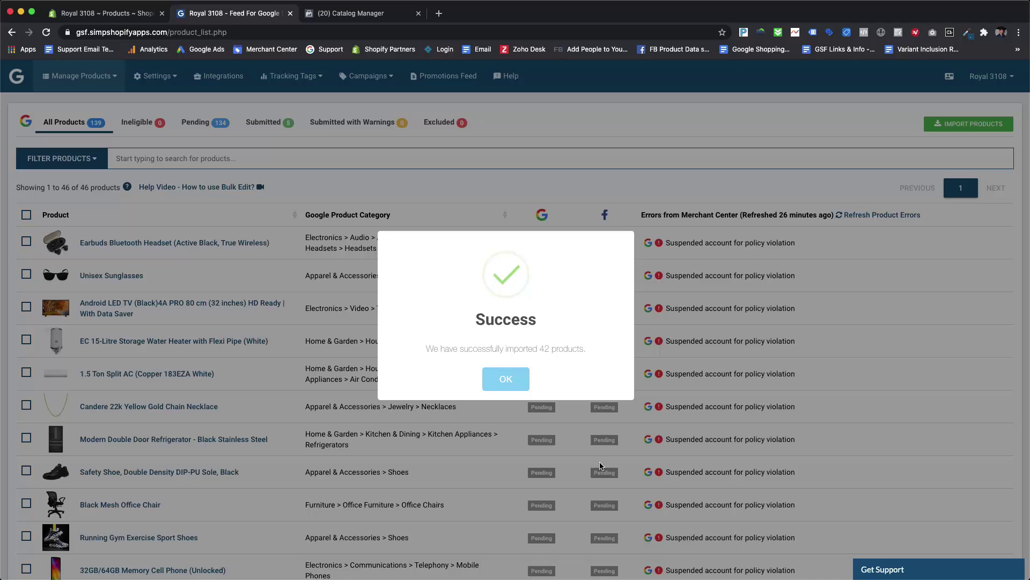
click(496, 379)
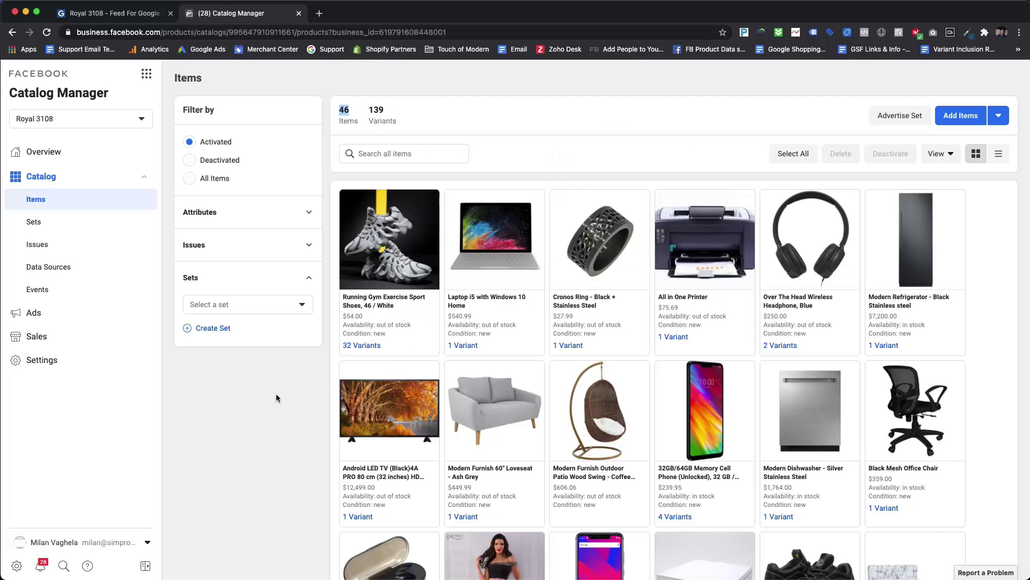
Step: In Facebook Catalog Manager, list the Modern Refrigerator's properties with all item subtype fields, and look over its Shopify product page
click(905, 259)
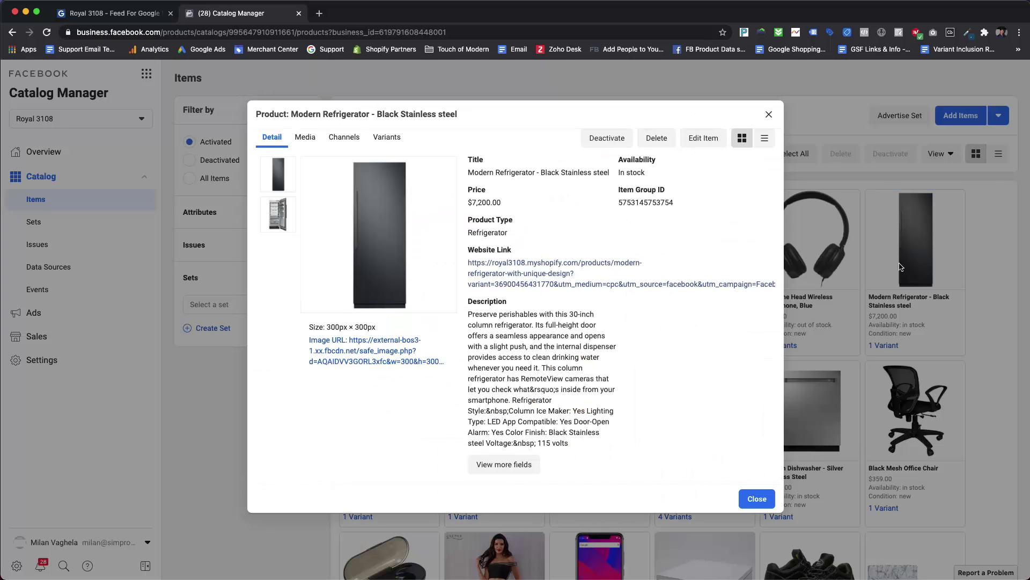
click(765, 140)
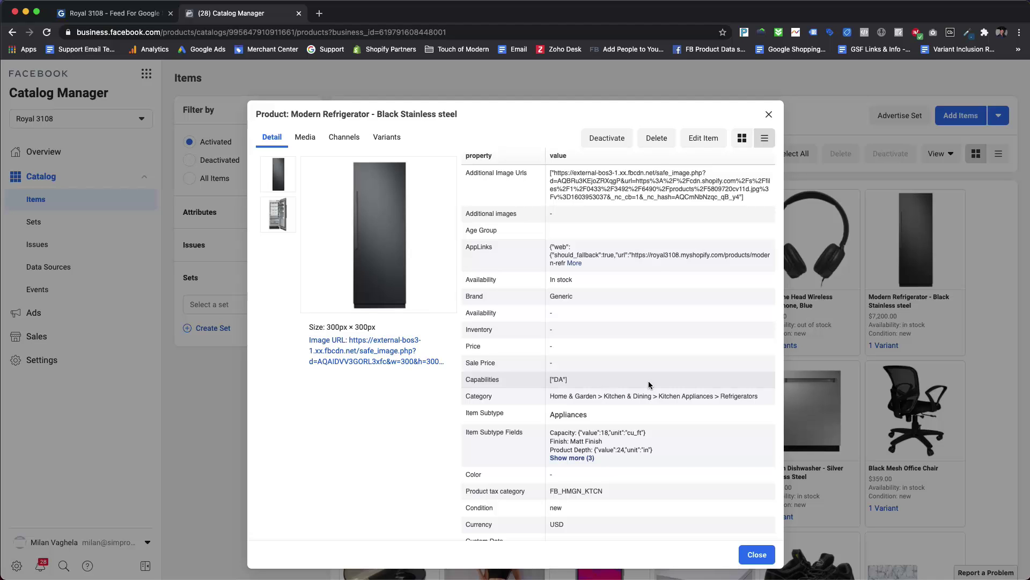
scroll(649, 385, down, 2)
click(572, 400)
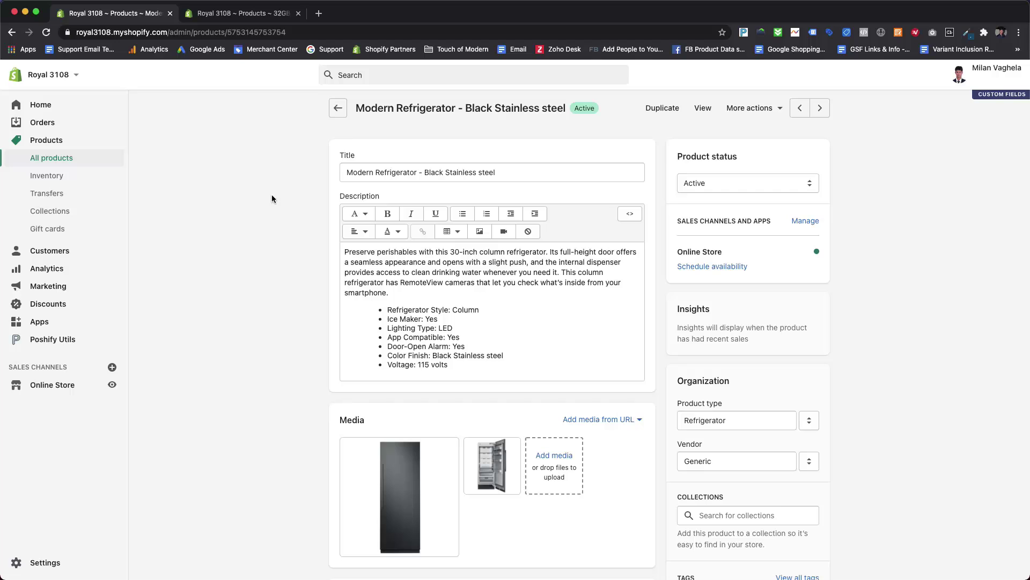
scroll(298, 144, down, 8)
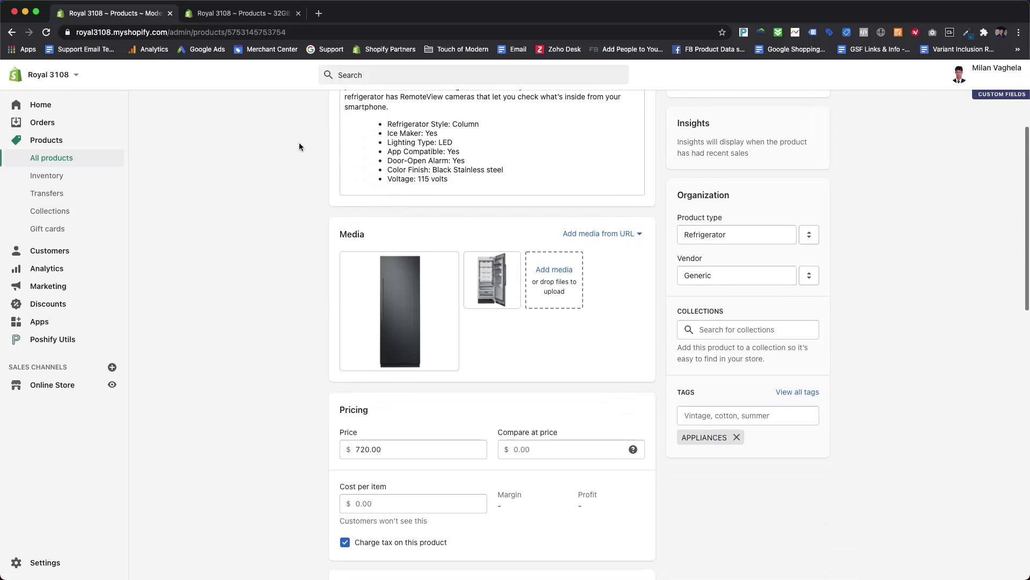
Step: In the Catalog Manager items, open the black off shoulder bandage party dress and list all its properties
scroll(299, 147, down, 5)
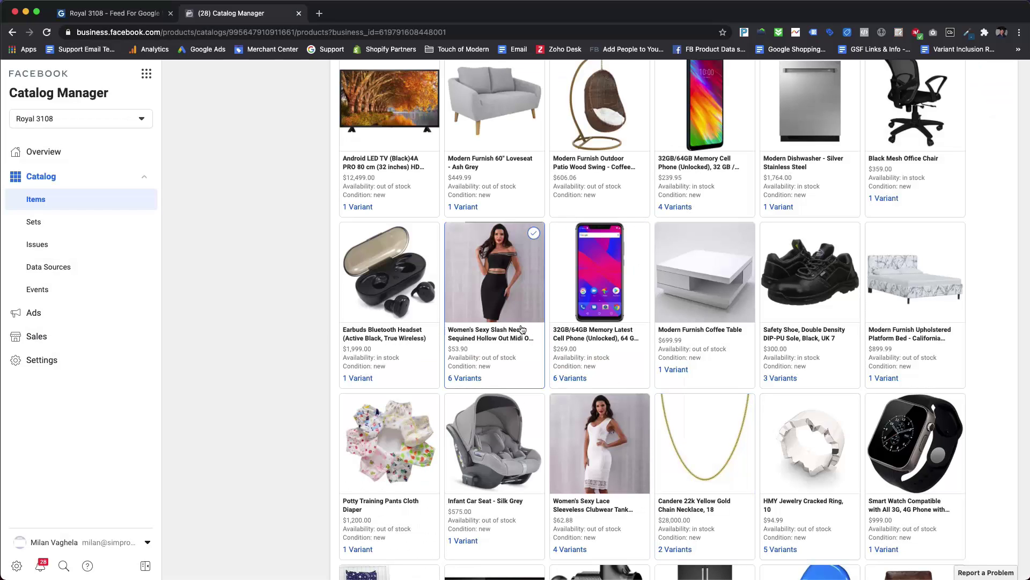
click(522, 329)
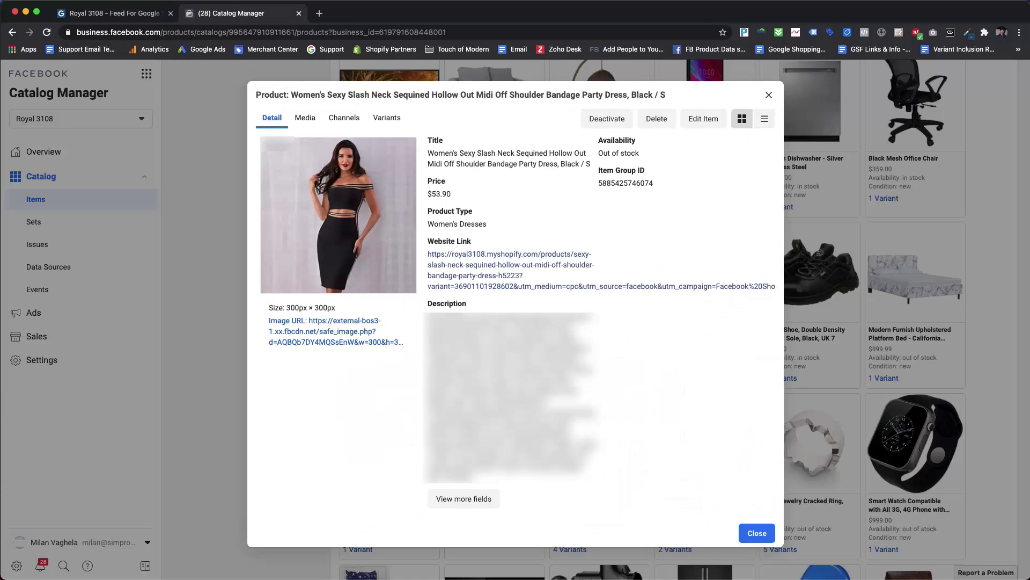
click(765, 118)
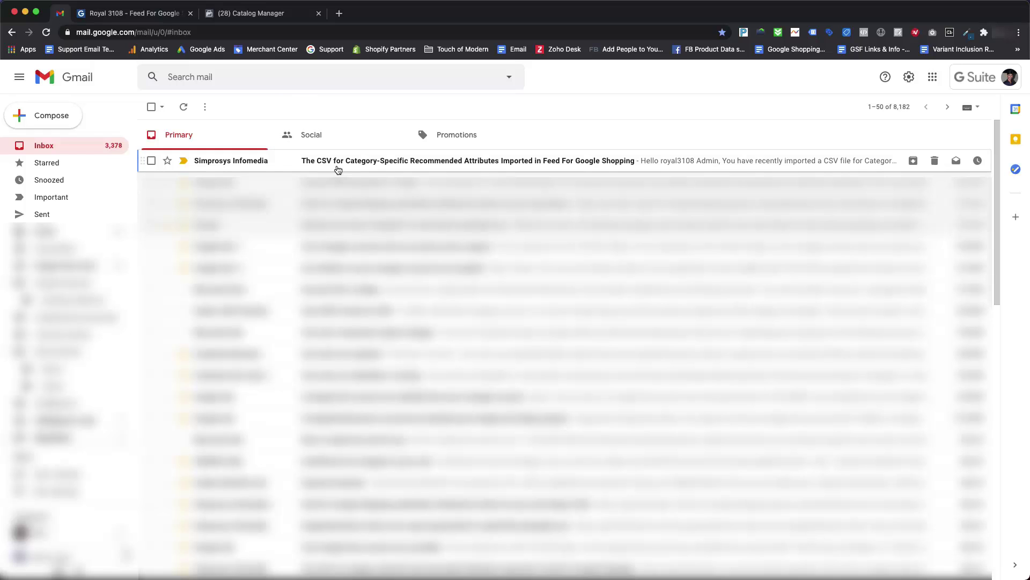
Step: In Gmail, open the CSV import report email, download its Products_Invalid_Values CSV attachment and open it in Excel
click(456, 166)
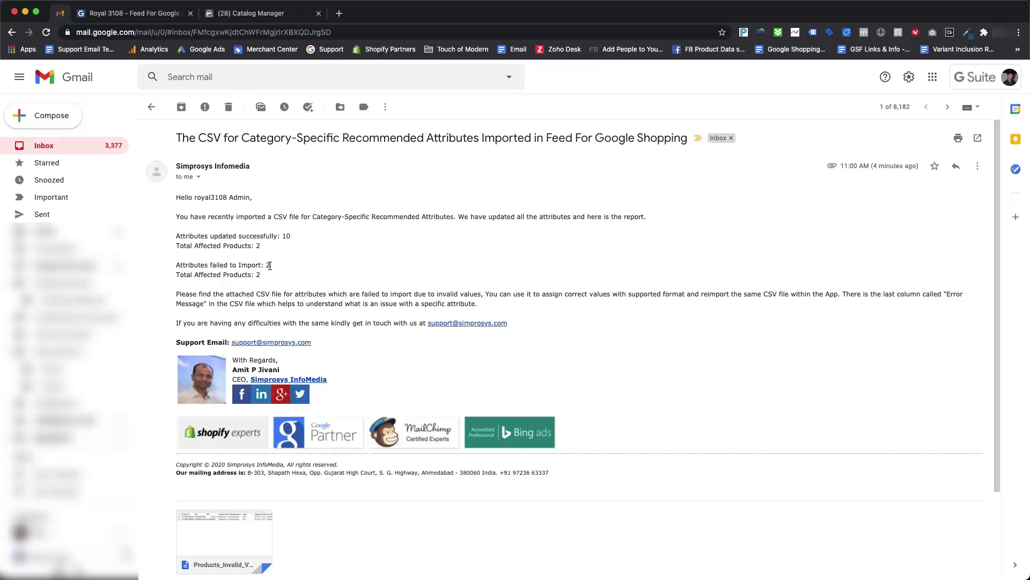
scroll(267, 274, down, 3)
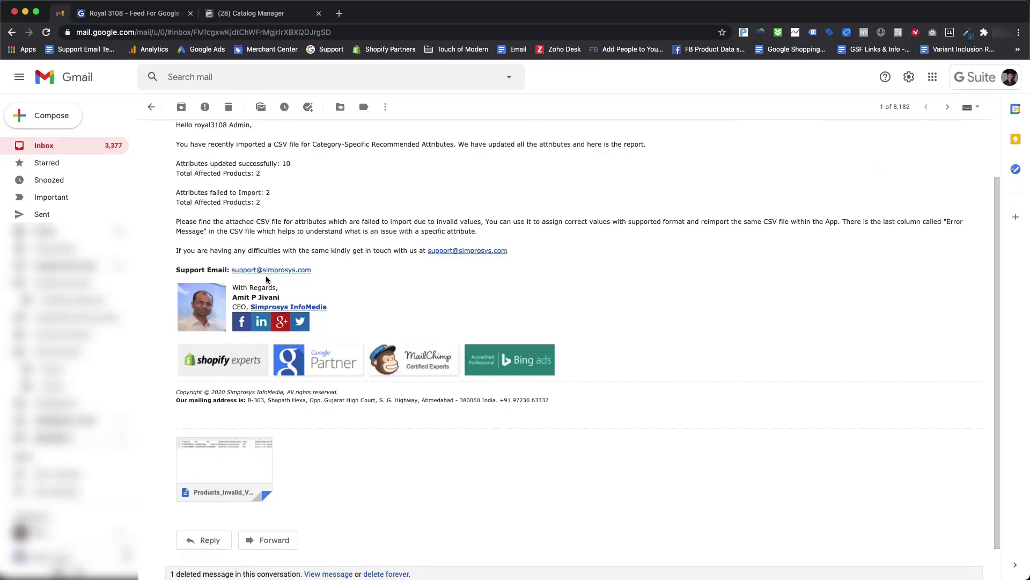
click(201, 474)
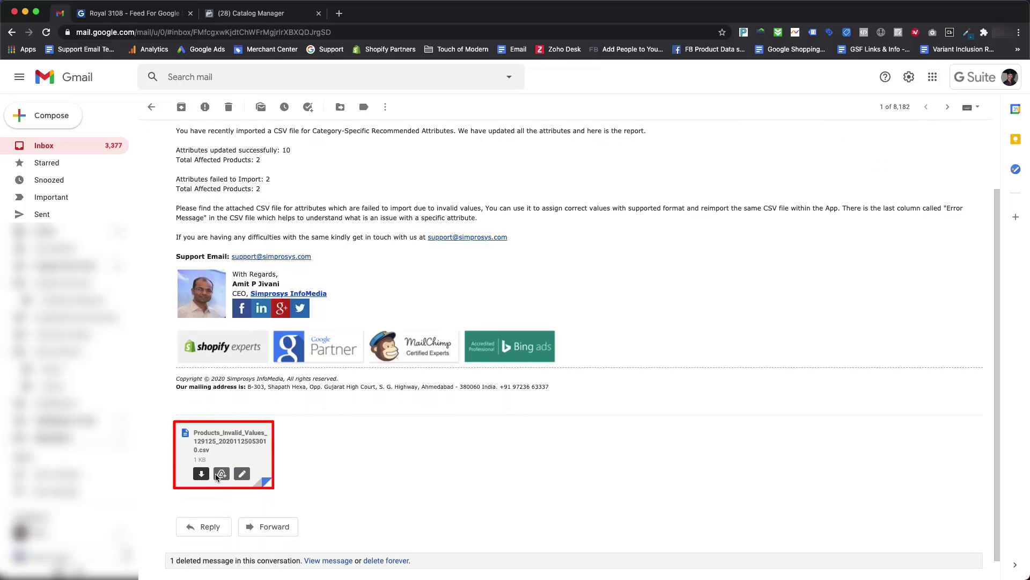
click(68, 568)
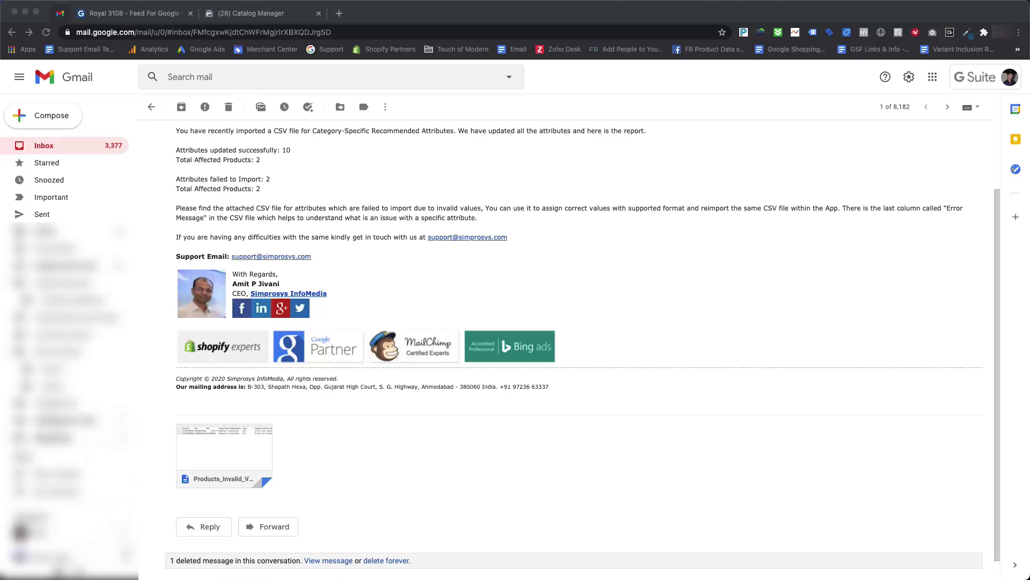
Step: In the Excel sheet, correct the two failed Screen Size values to 5.5 in for the first product and 6 in for the second
double_click(359, 119)
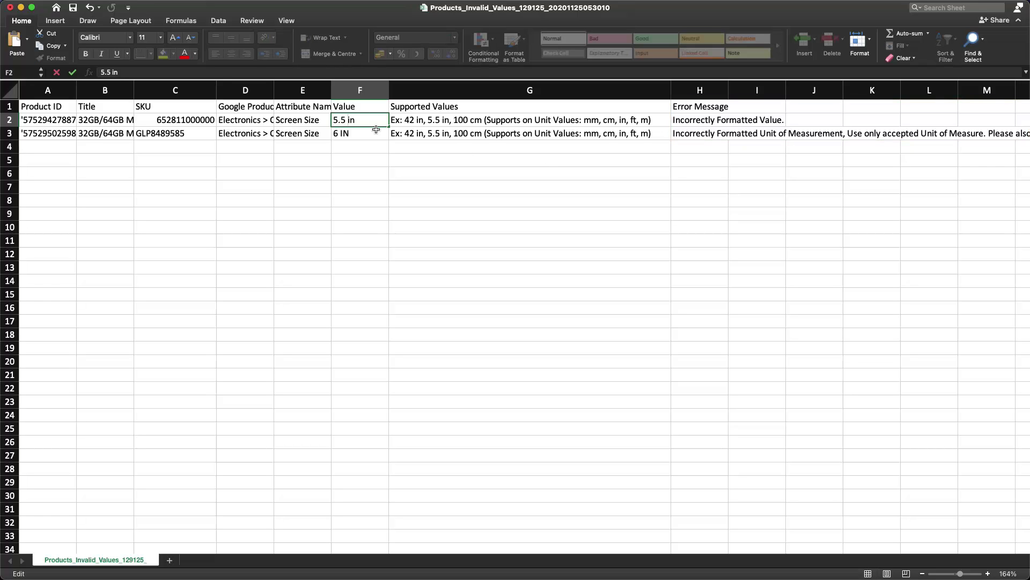
double_click(344, 133)
click(436, 173)
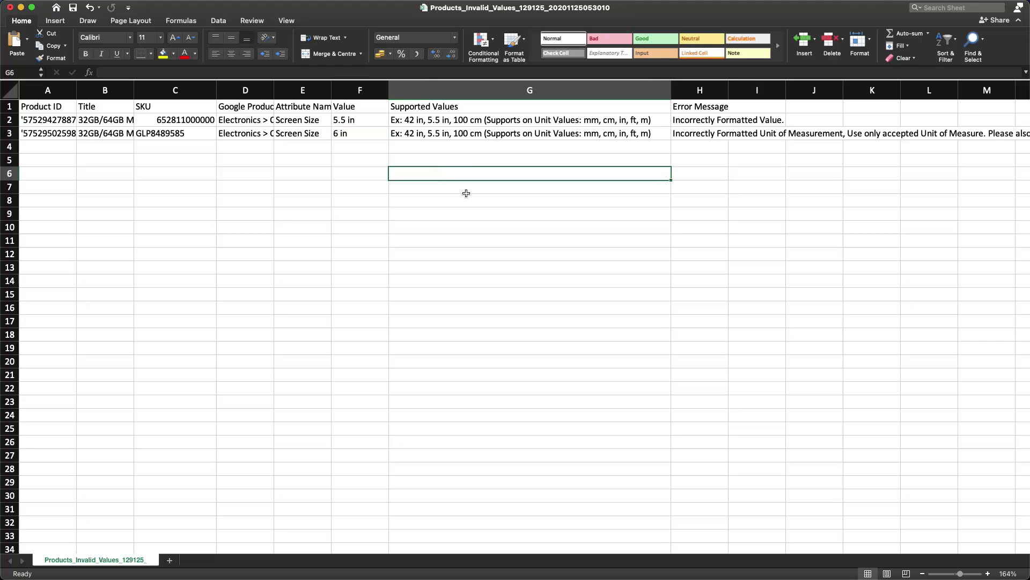
Step: Save the corrected sheet as comma-separated values in Downloads under the same name, replacing the existing file
click(59, 6)
click(108, 98)
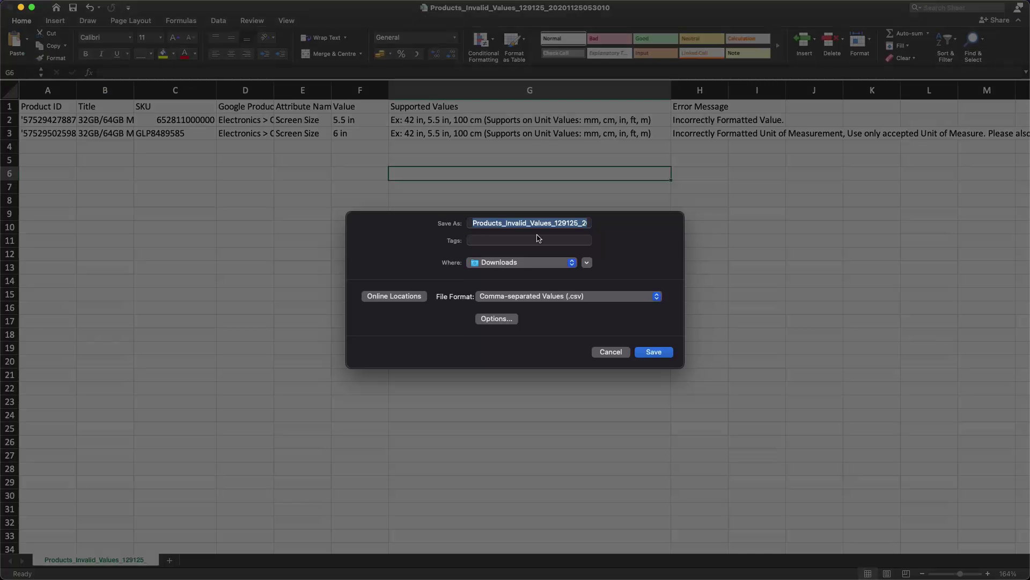
click(654, 353)
click(552, 350)
Step: In the feed app in Chrome, import Products_Invalid_Values_129125_20201125053010.csv for category-specific recommended attributes and confirm the update
key(super+Tab)
click(144, 16)
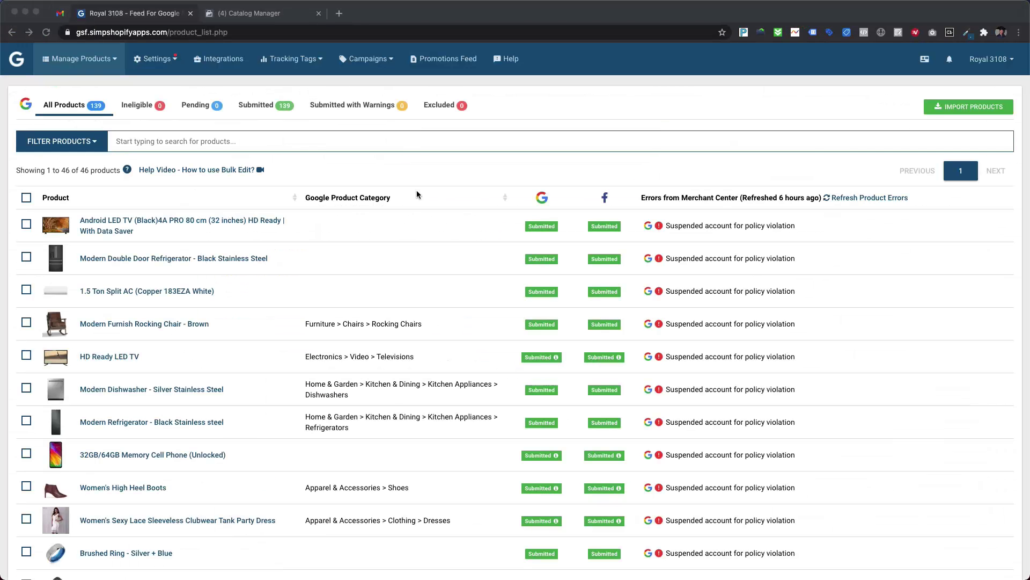
click(947, 105)
click(513, 123)
click(502, 117)
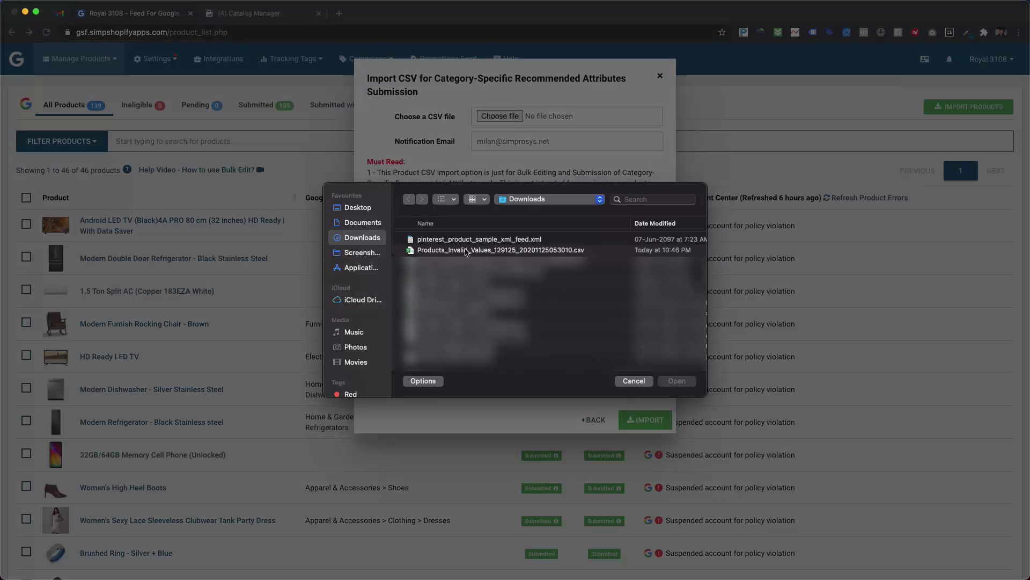
click(466, 250)
click(674, 381)
click(646, 419)
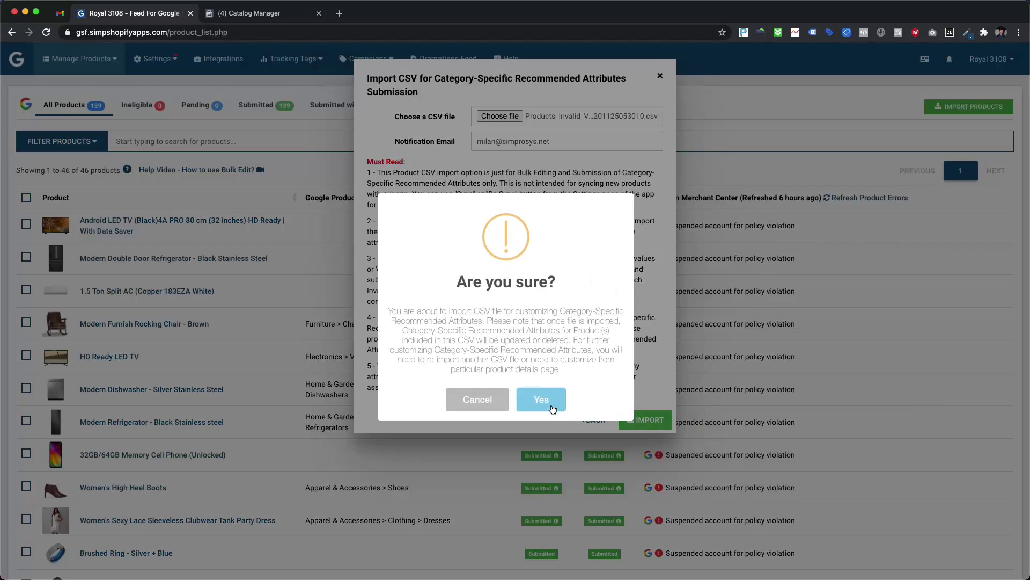
click(542, 400)
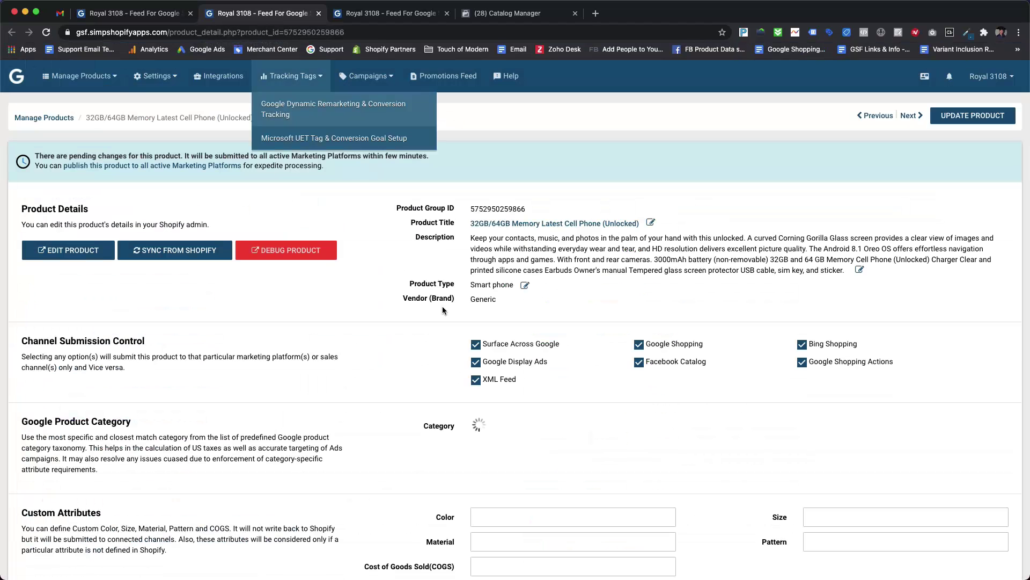
Step: Look over the 32GB/64GB Memory Latest Cell Phone product page, and open the new import report email in Gmail
scroll(452, 338, down, 5)
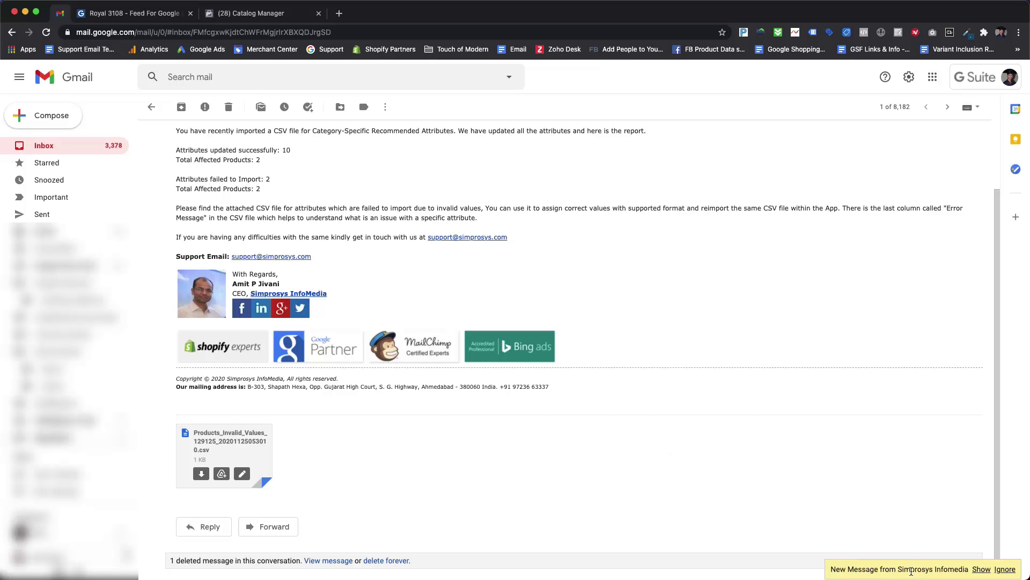
click(981, 569)
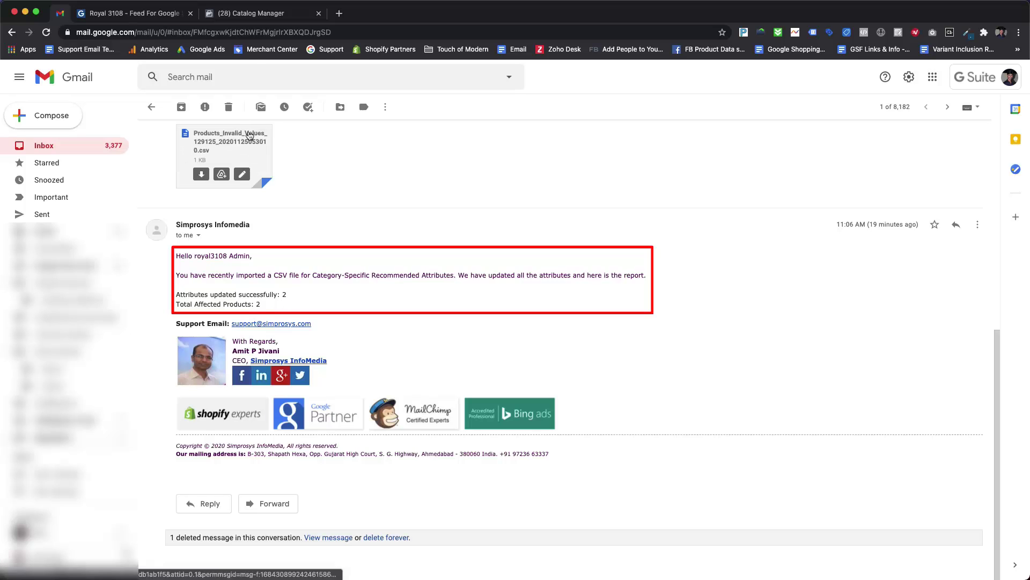
Step: In Facebook Catalog Manager, list the 32GB/64GB Memory Cell Phone's properties with all item subtype fields, and close its details
click(259, 13)
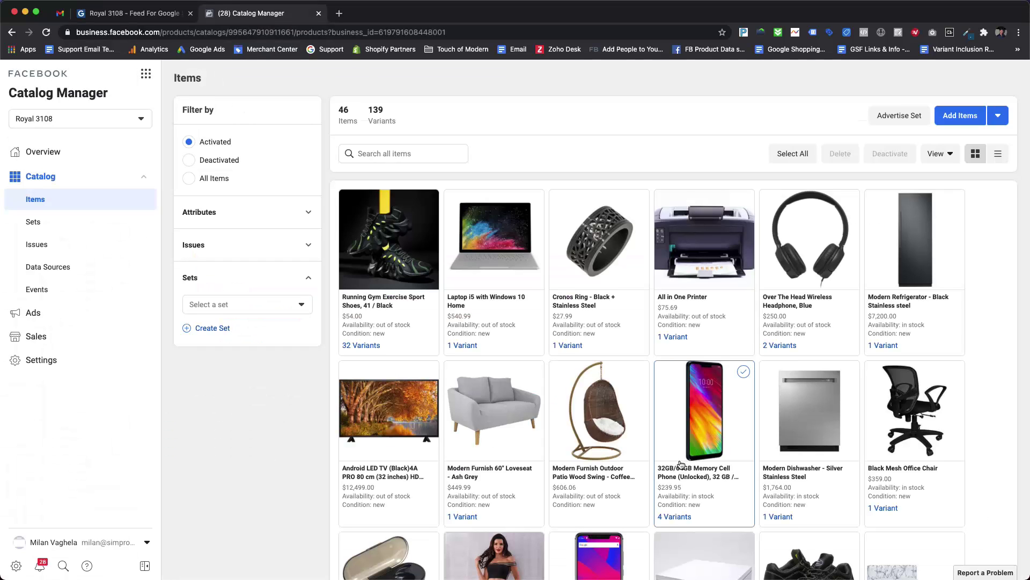
scroll(679, 462, down, 3)
click(720, 315)
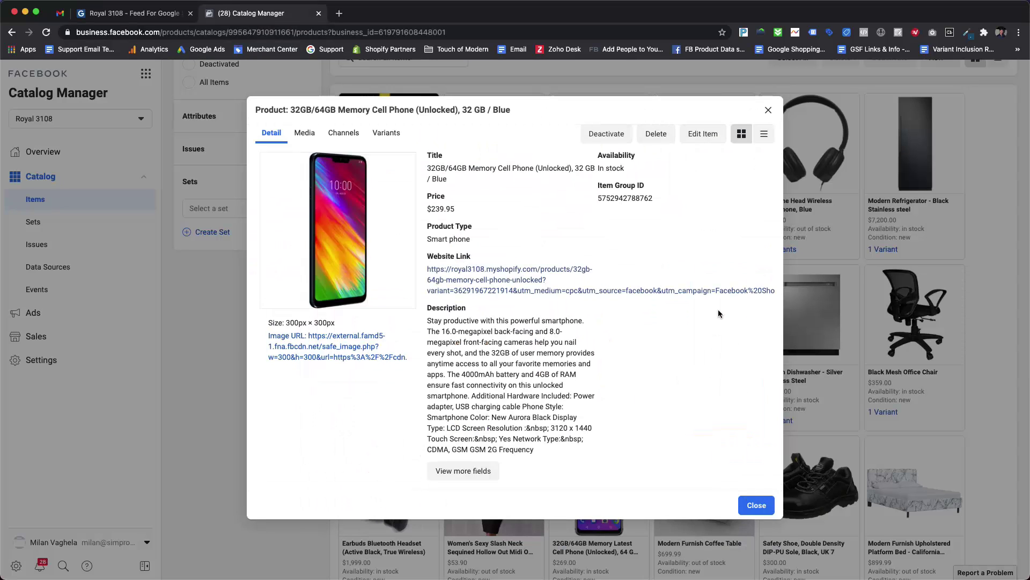
click(764, 133)
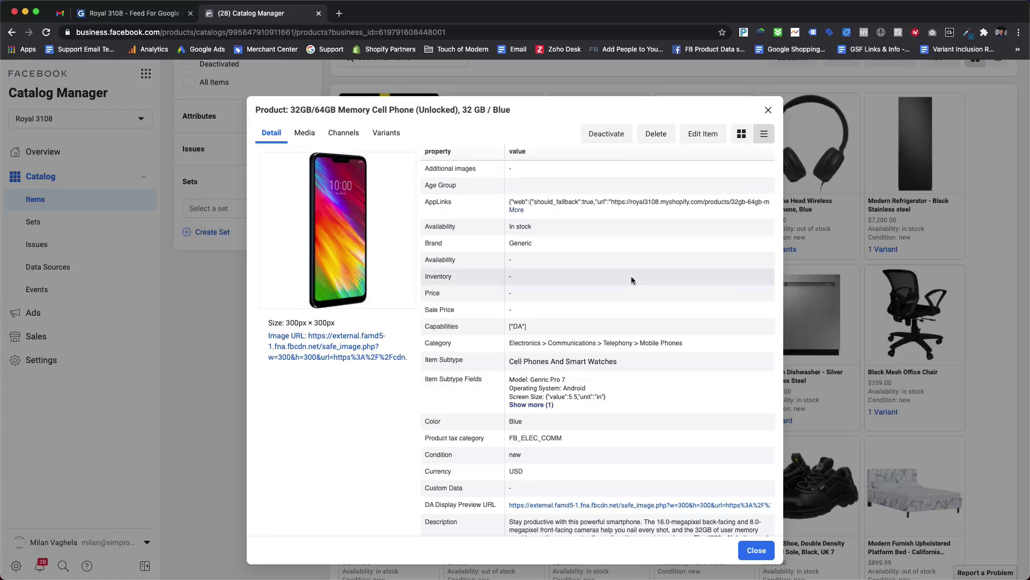
click(531, 406)
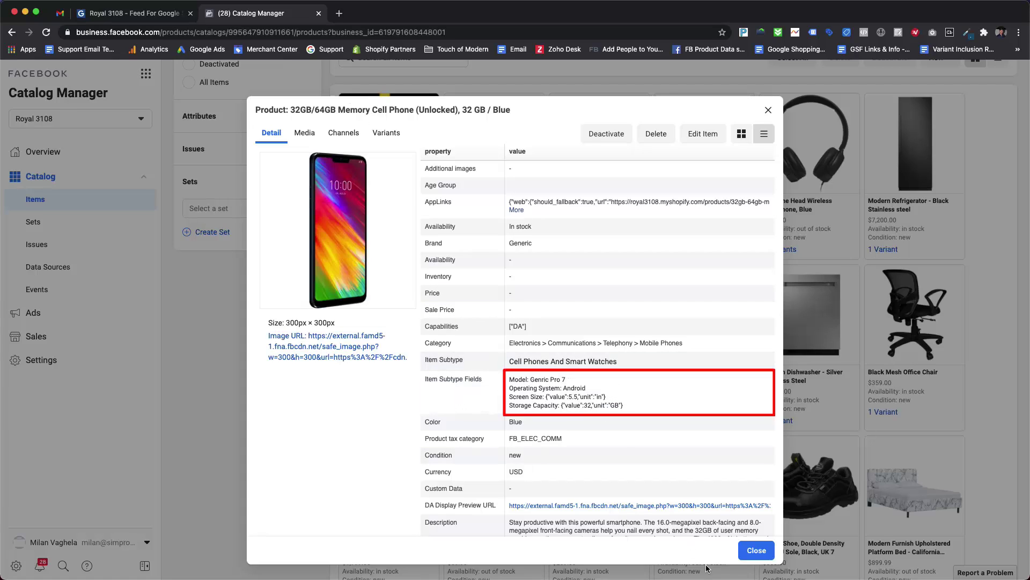
click(752, 553)
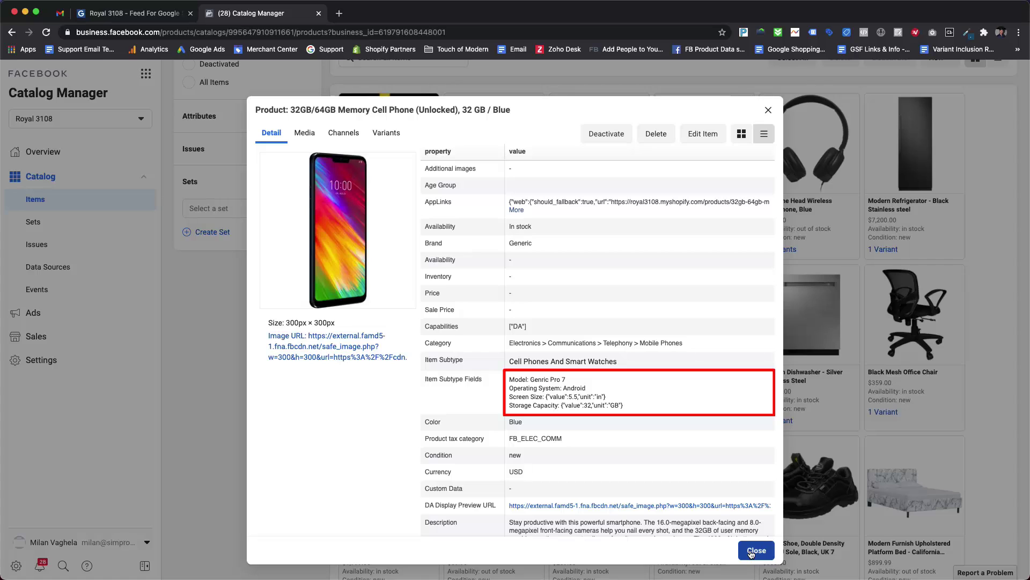